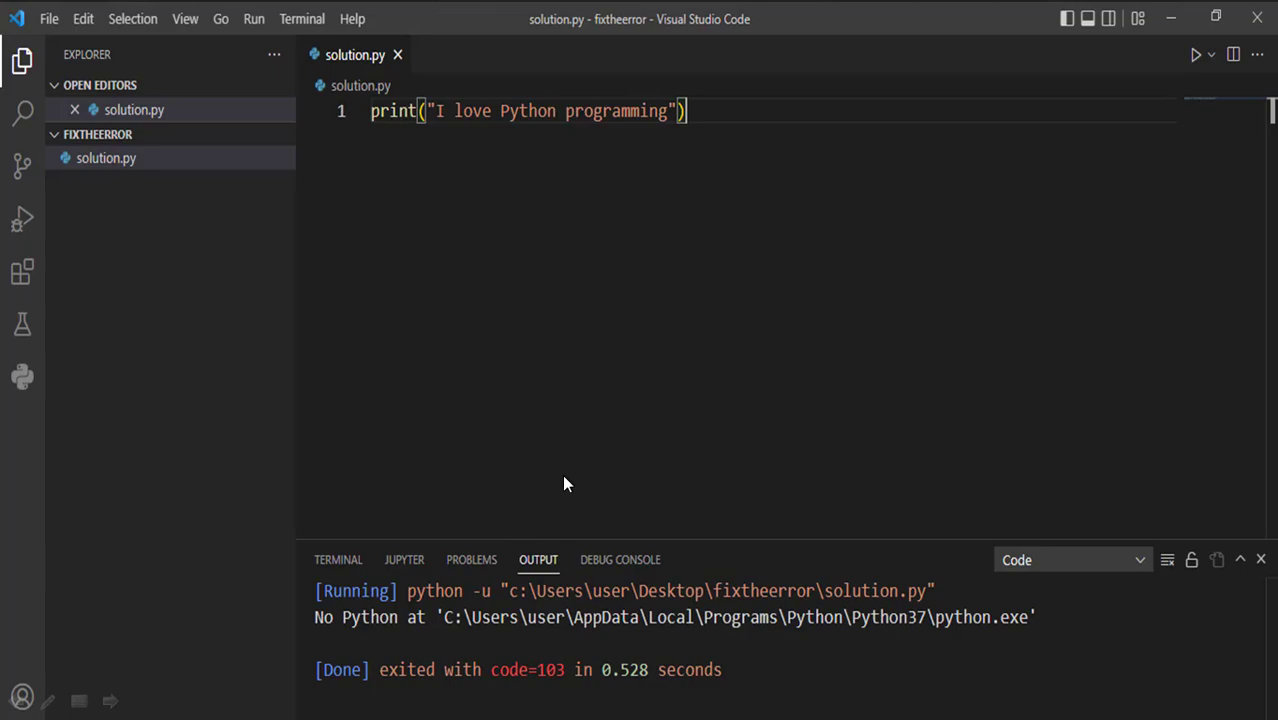
End the slide show and open the file location of the installed IDLE (Python 3.10 64-bit) app shortcut
key("Escape")
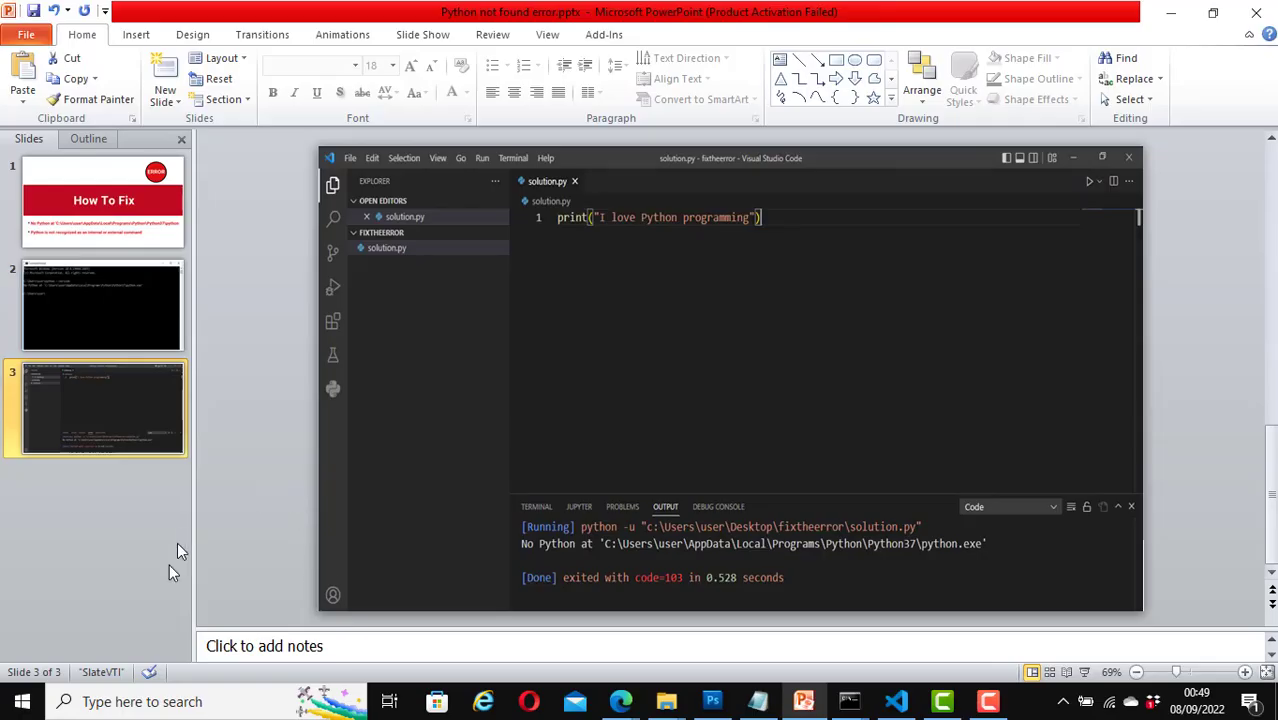
left_click(22, 705)
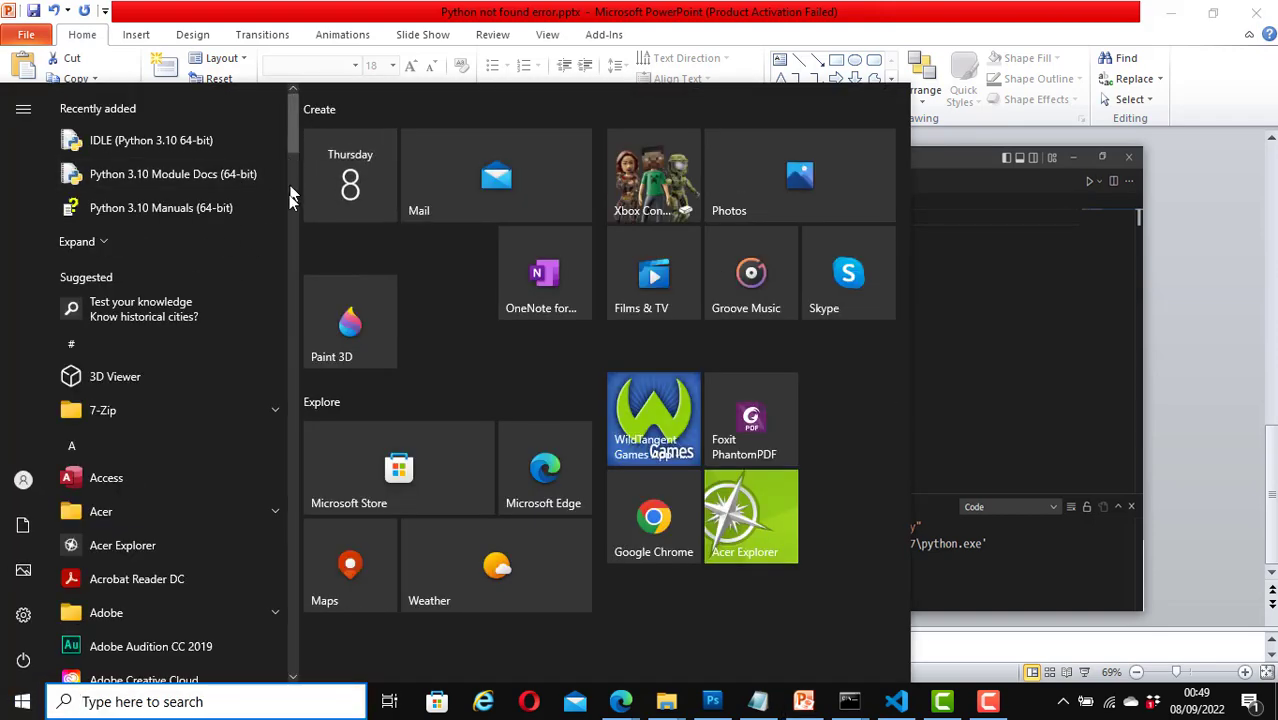
left_click_drag(293, 124, 299, 504)
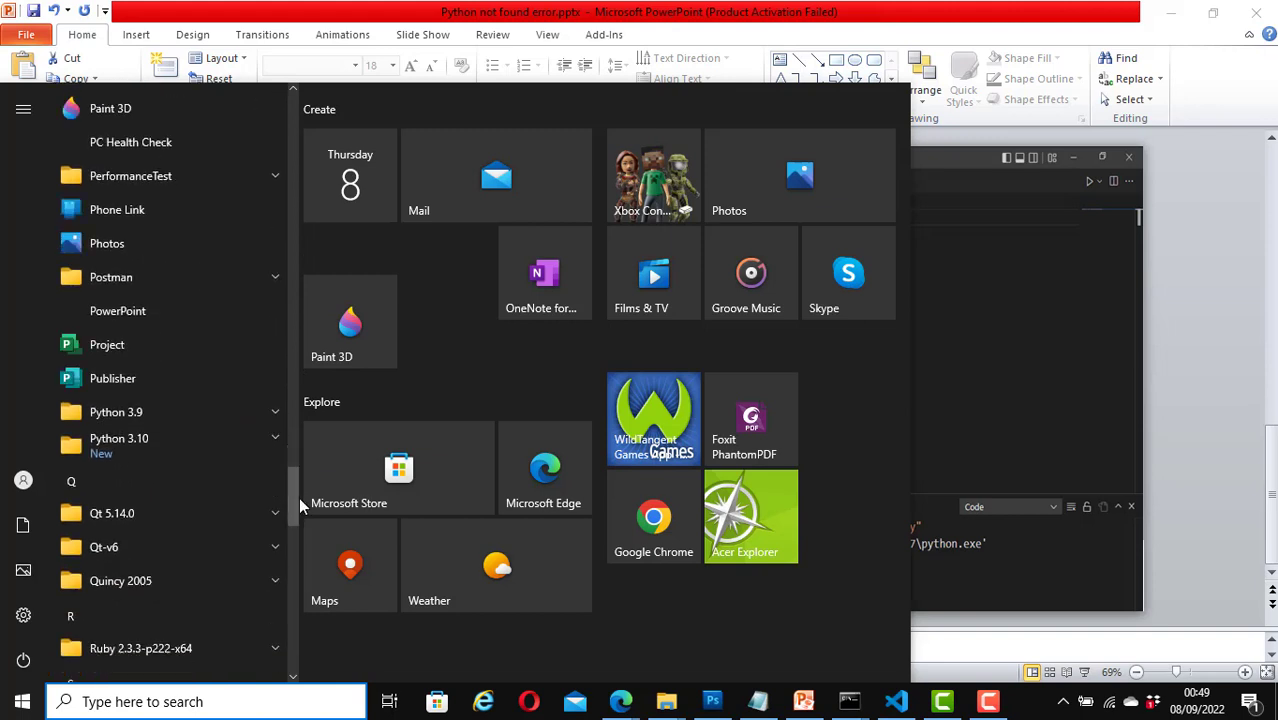
left_click(274, 438)
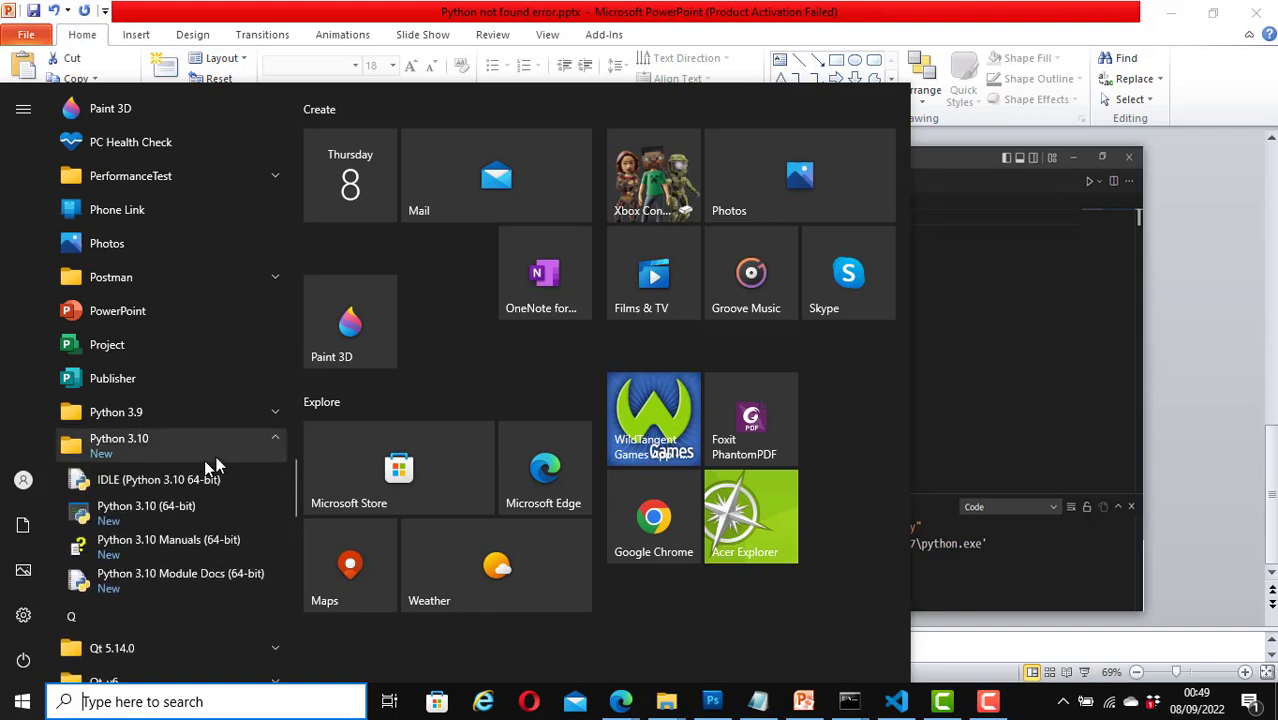
right_click(144, 479)
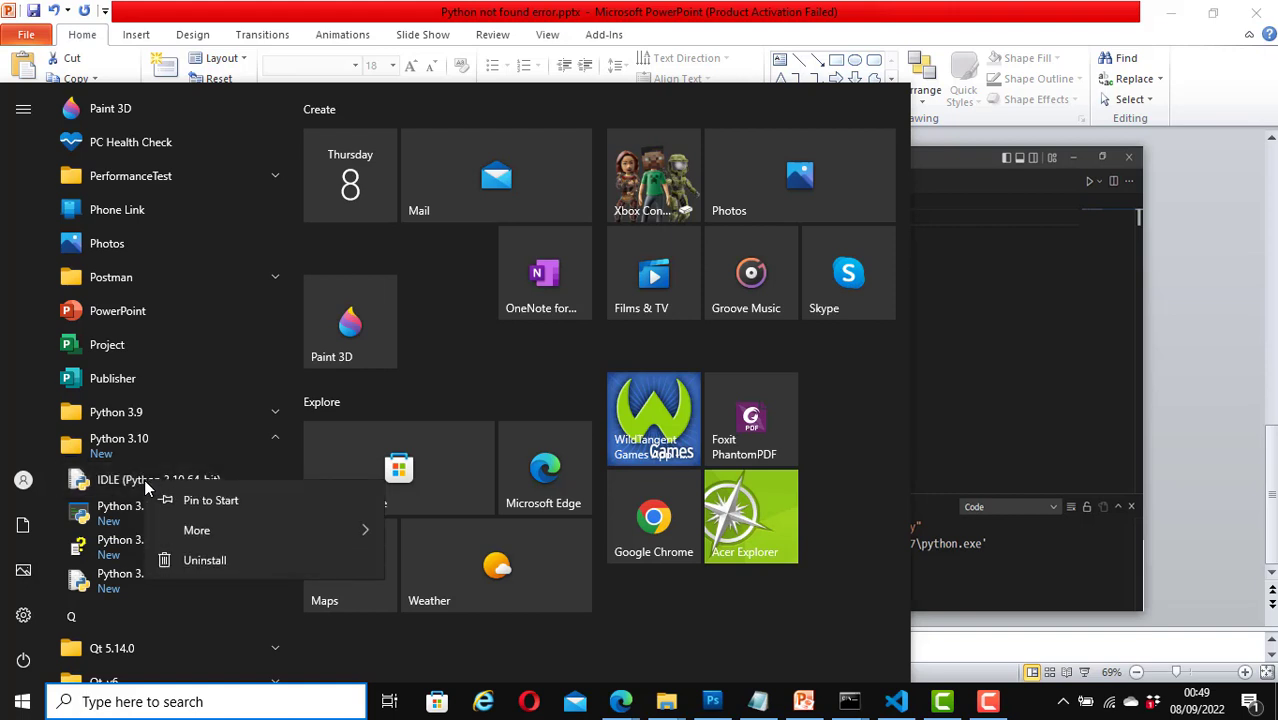
mouse_move(233, 530)
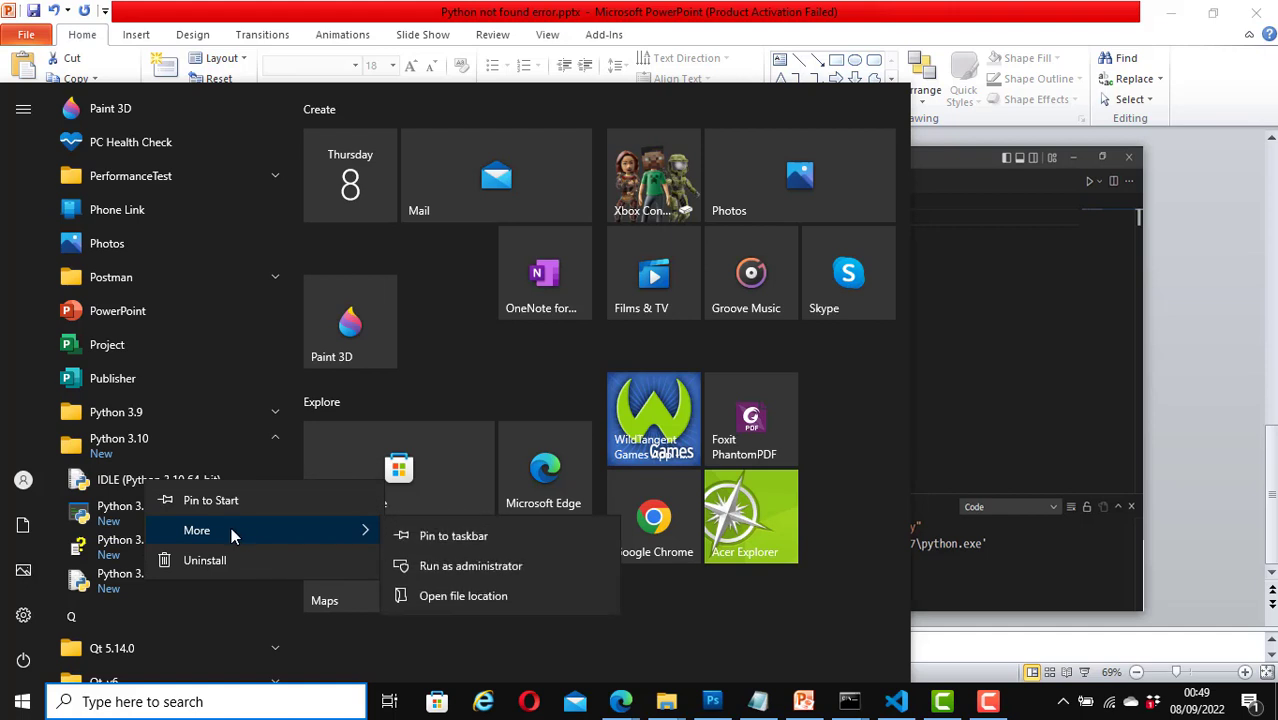
left_click(455, 597)
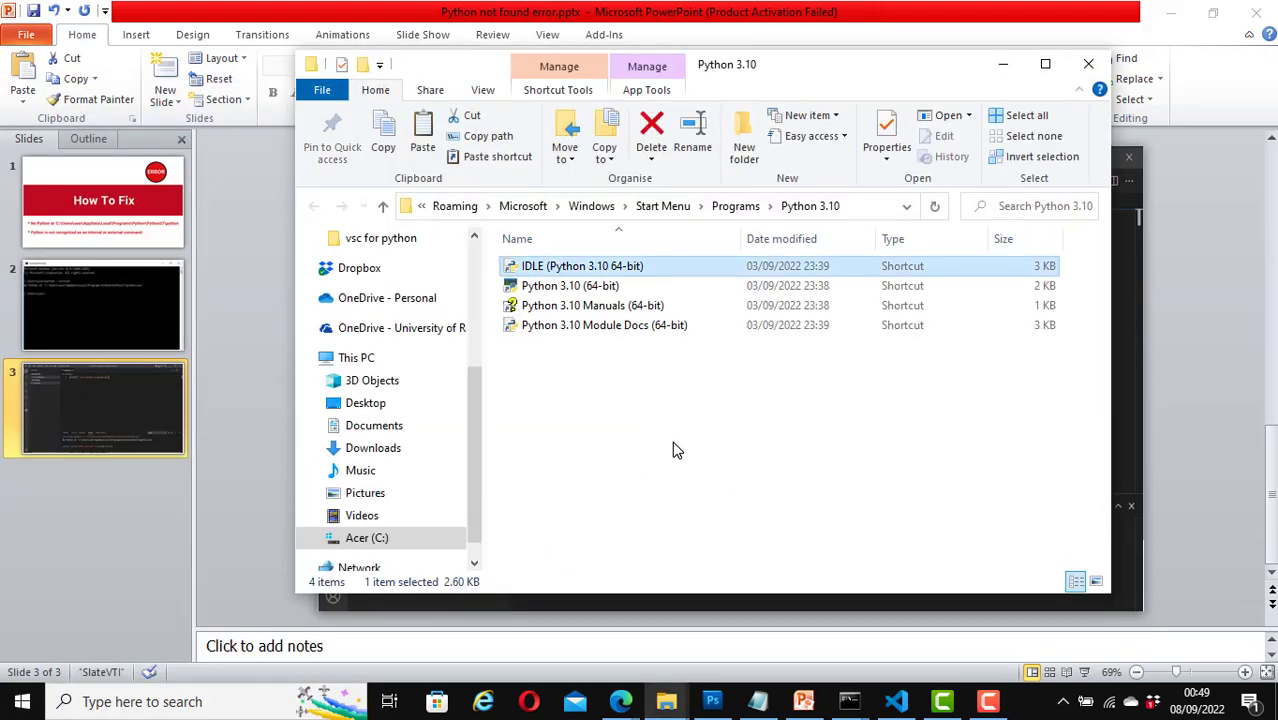
Open the Python310 installation folder that the IDLE shortcut points to and copy its full path
double_click(551, 268)
right_click(551, 270)
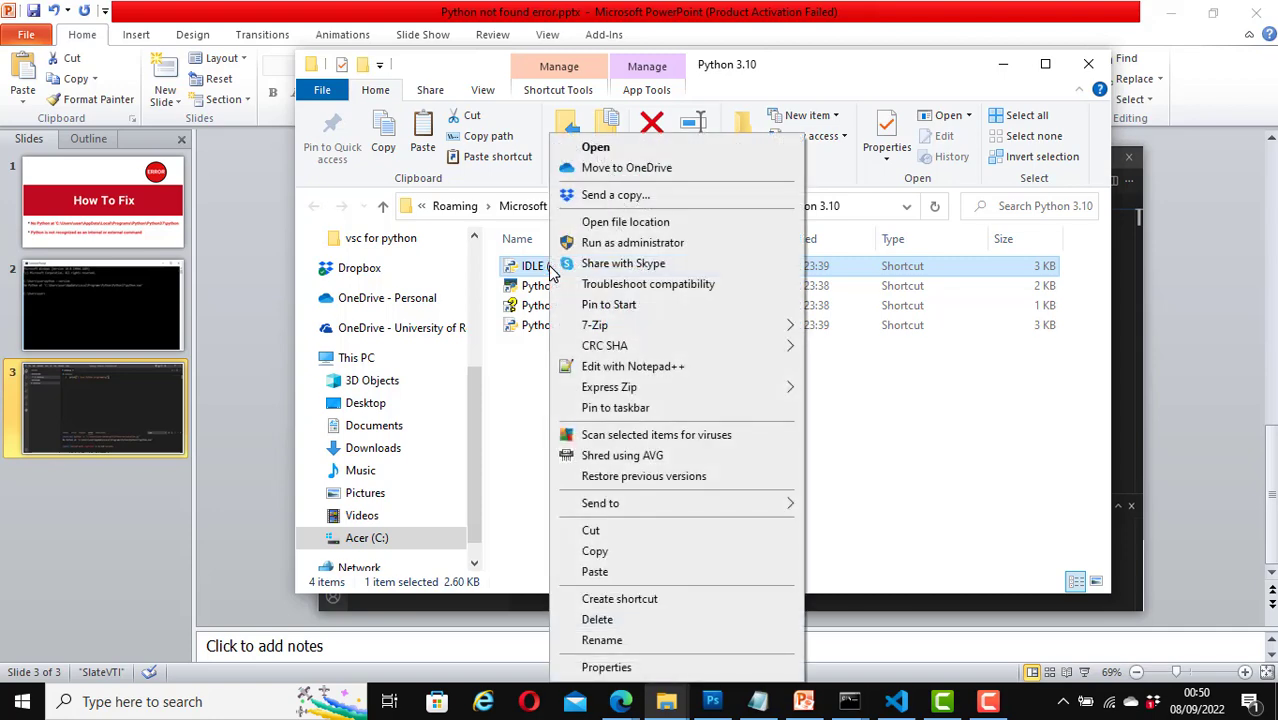
left_click(626, 222)
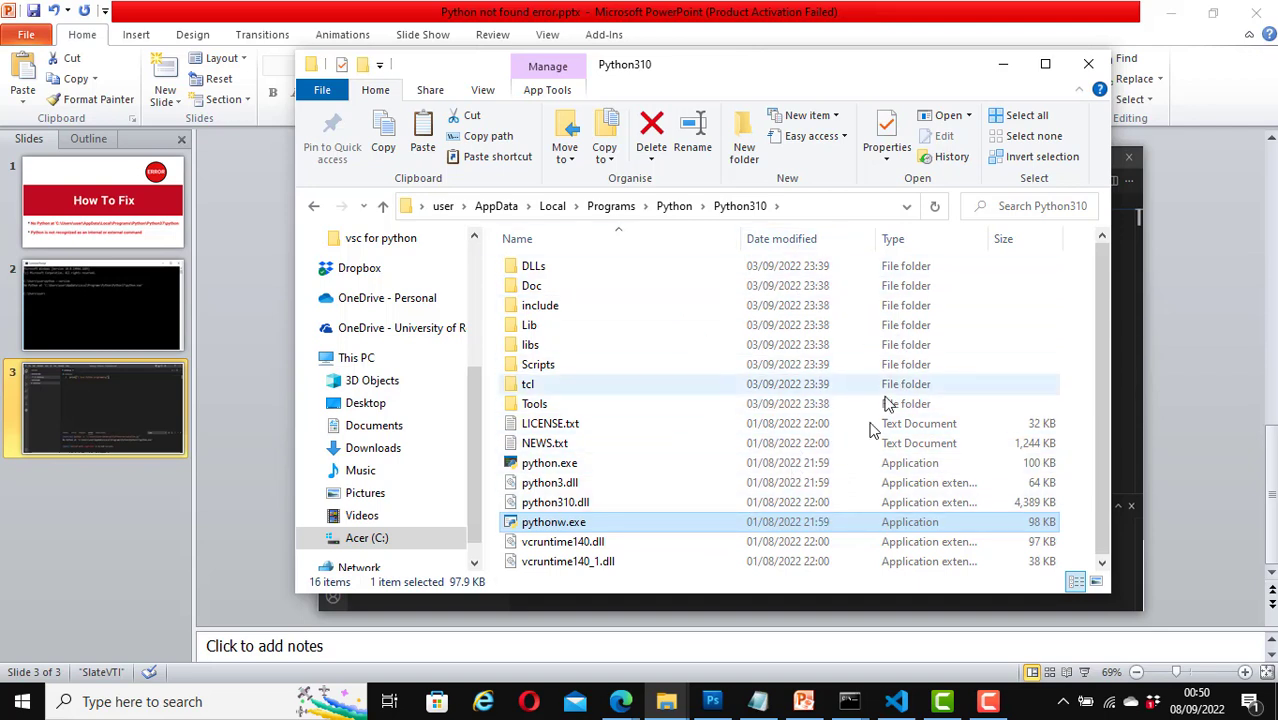
left_click(808, 210)
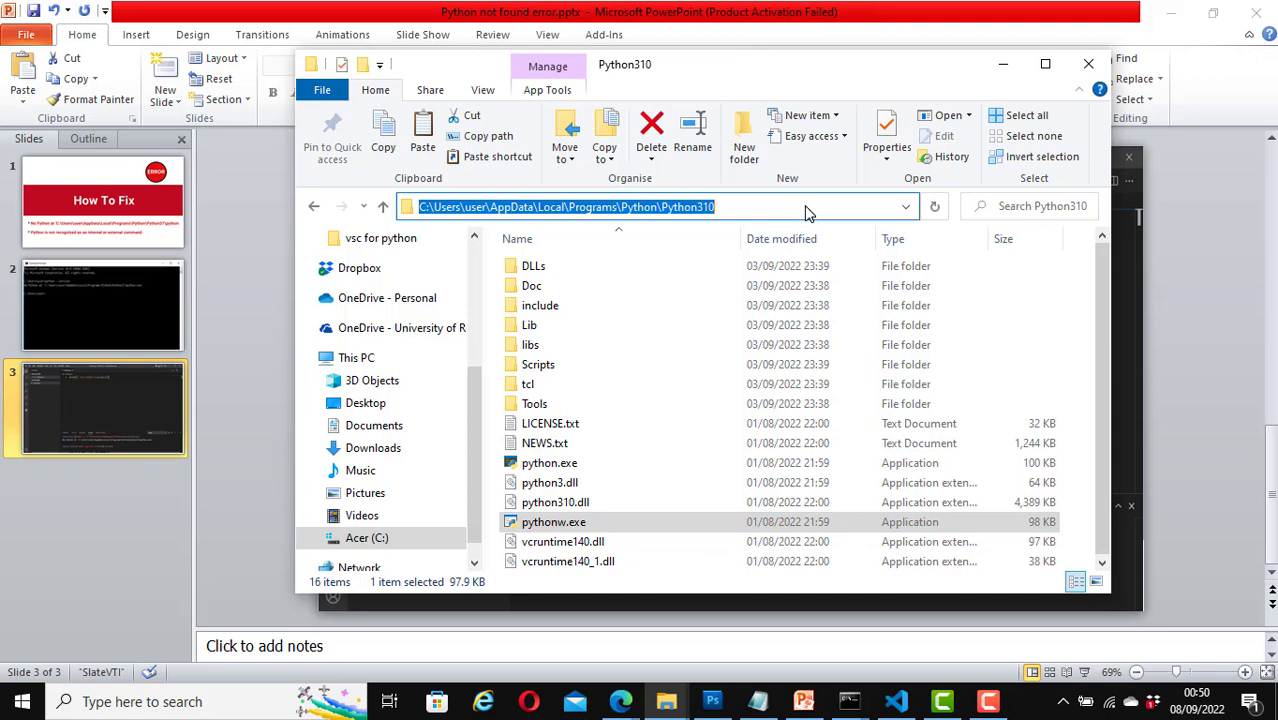
key("ctrl+c")
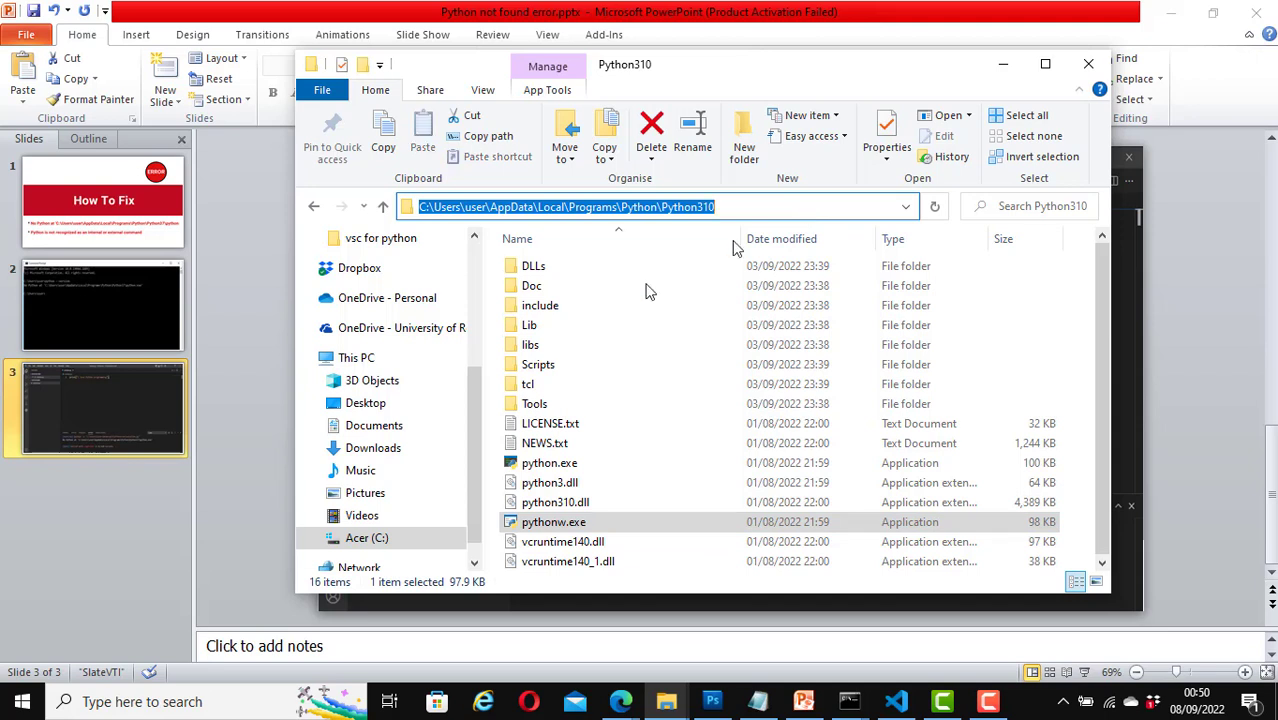
Search Windows for "variable" and open the system's Environment Variables settings
left_click(107, 706)
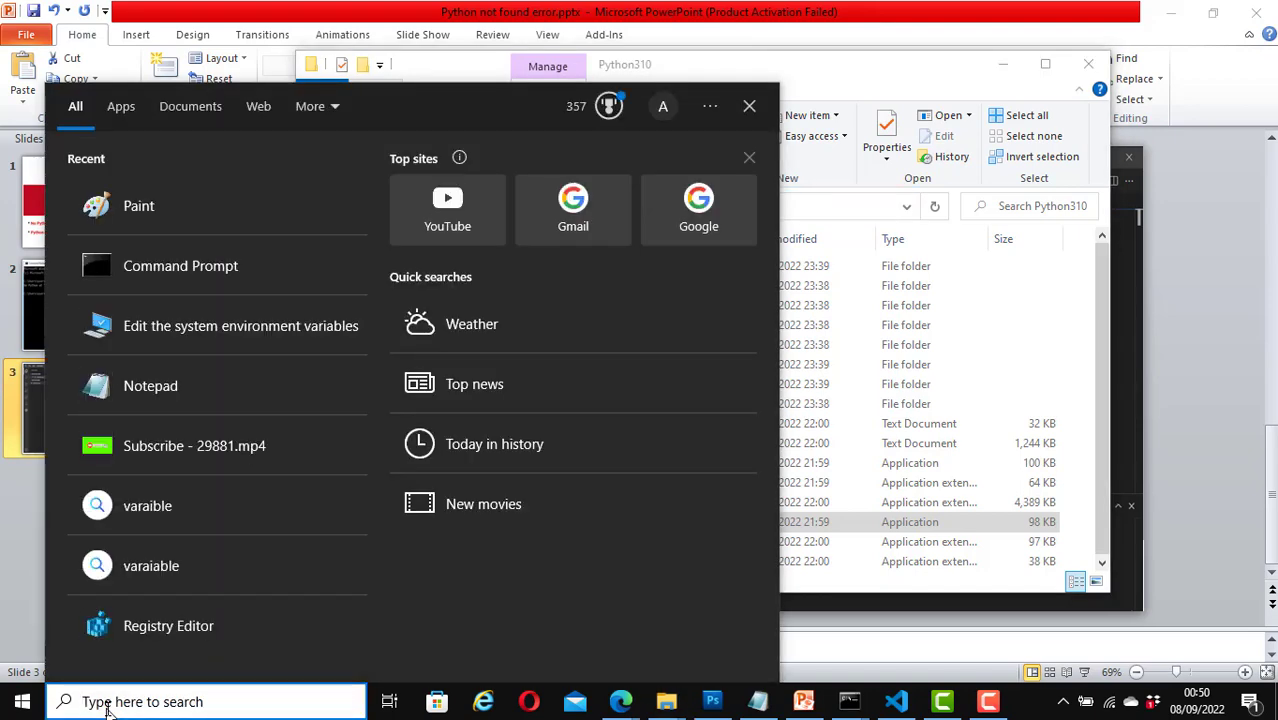
type("variable")
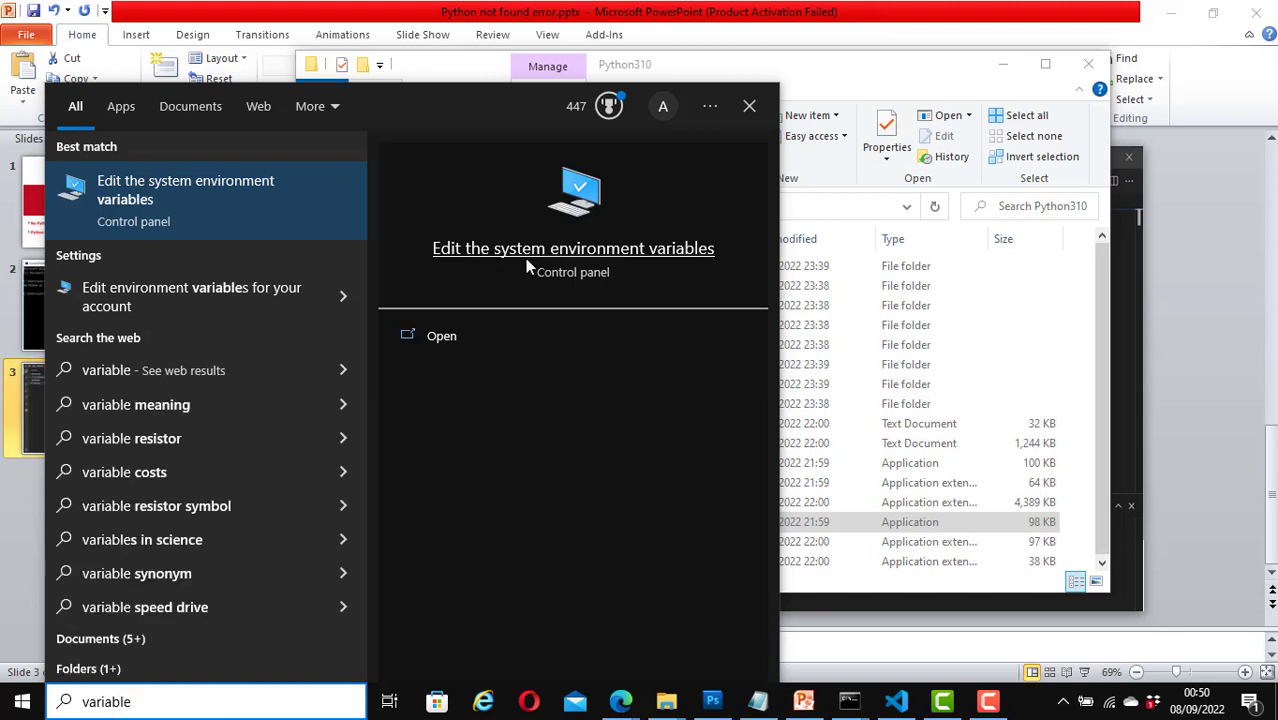
left_click(576, 250)
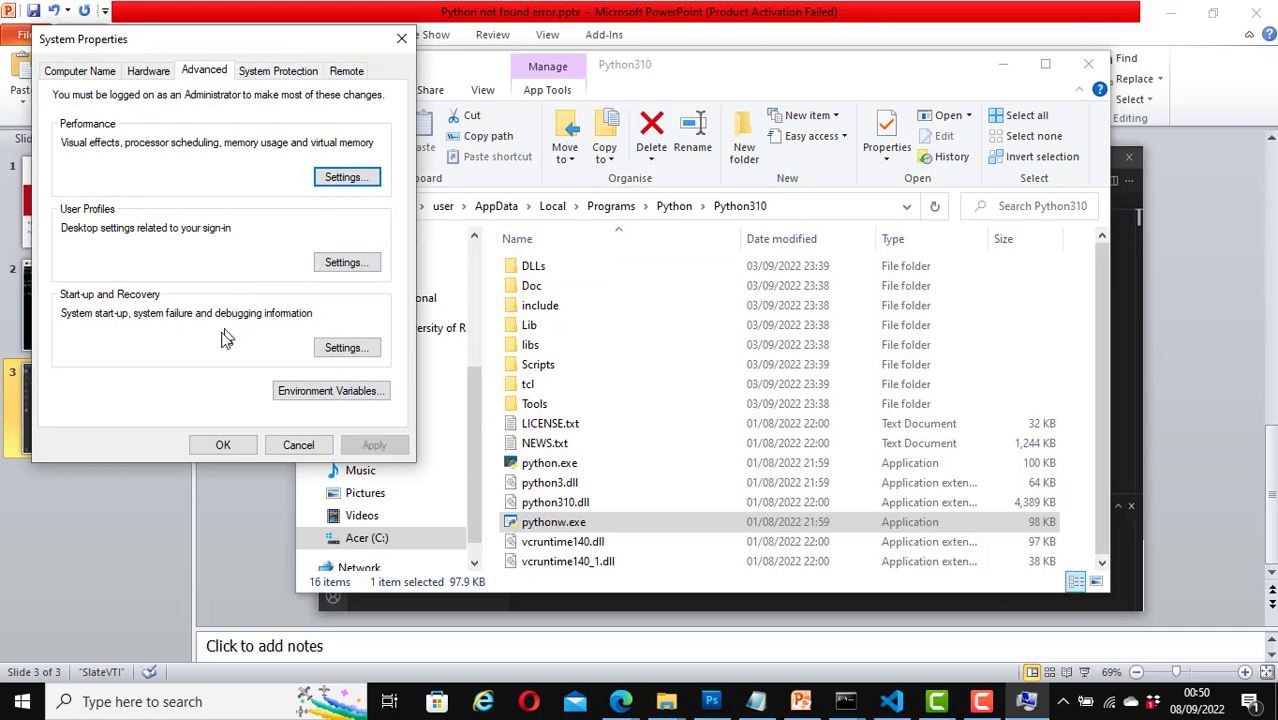
left_click(320, 397)
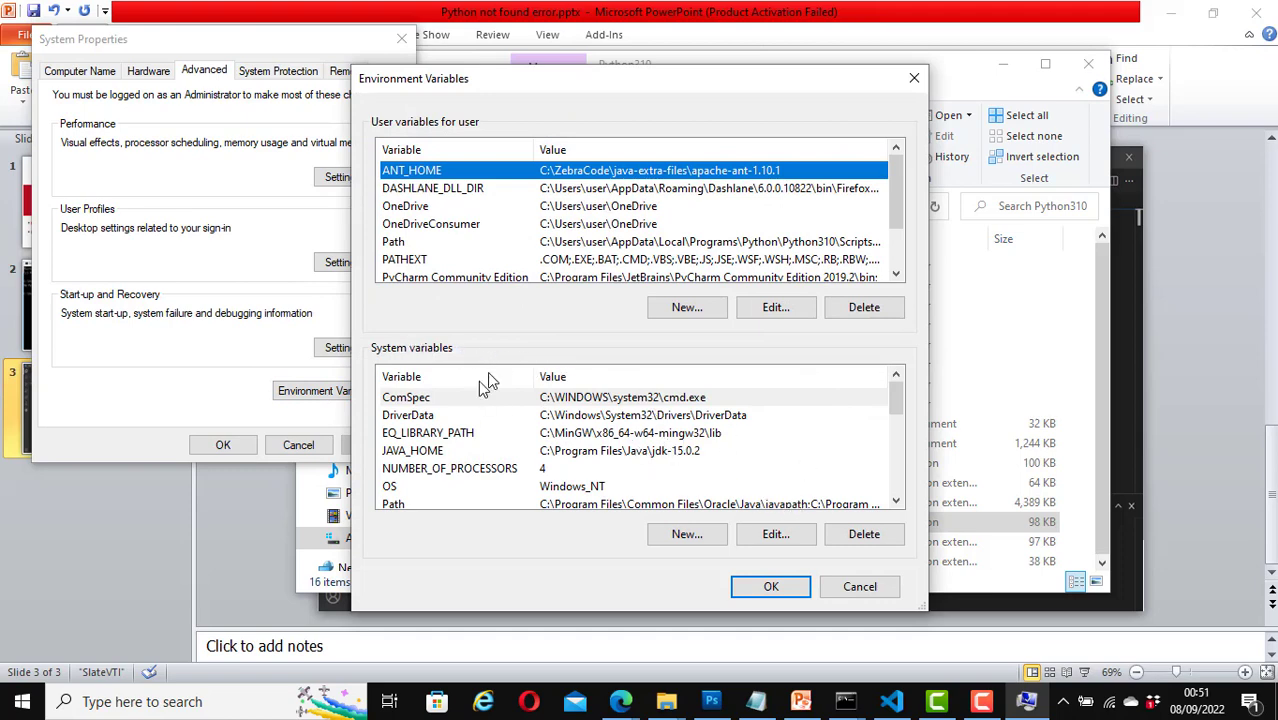
Add the copied folder C:\Users\user\AppData\Local\Programs\Python\Python310 as a new entry in the system Path variable
left_click(896, 501)
left_click(896, 501)
left_click(896, 501)
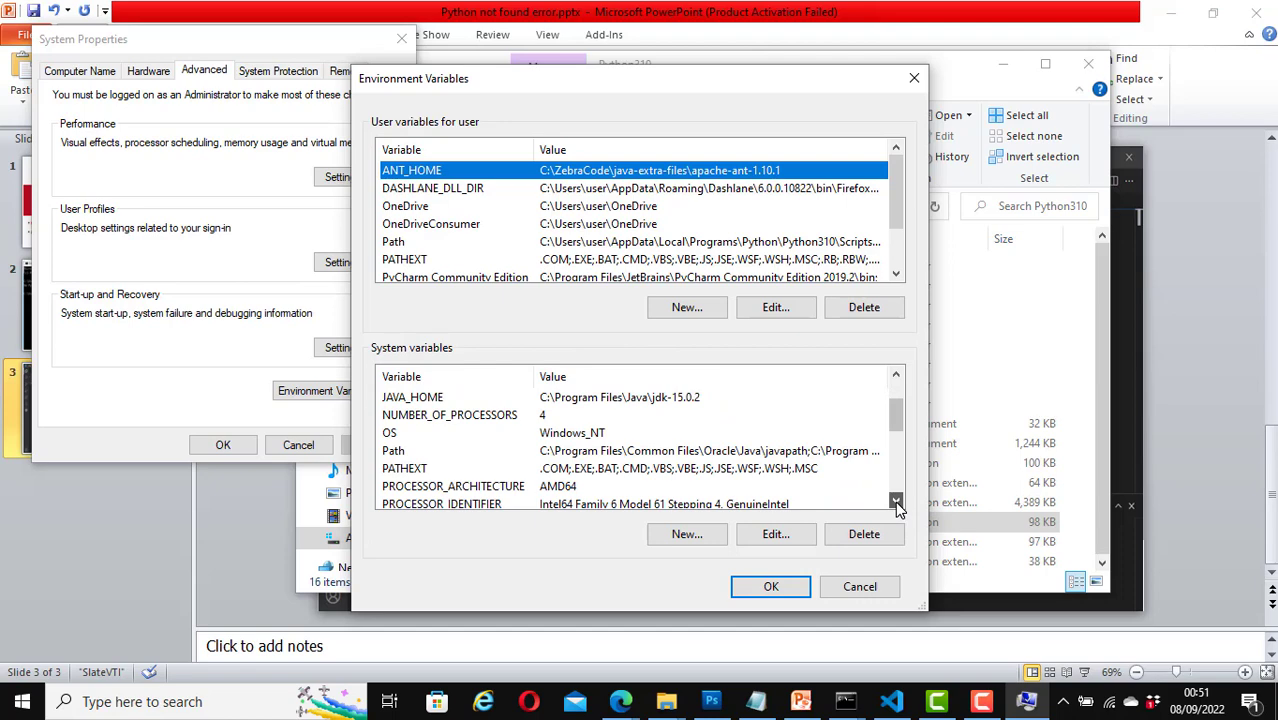
left_click(545, 455)
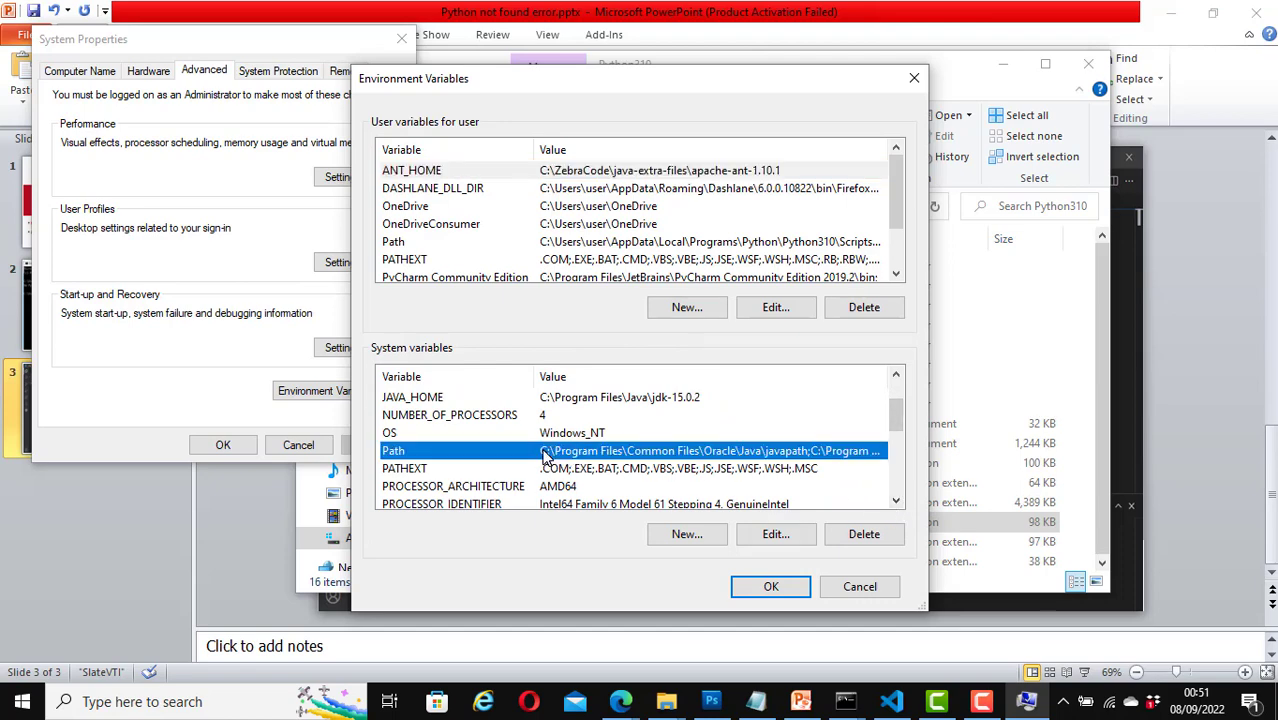
left_click(768, 533)
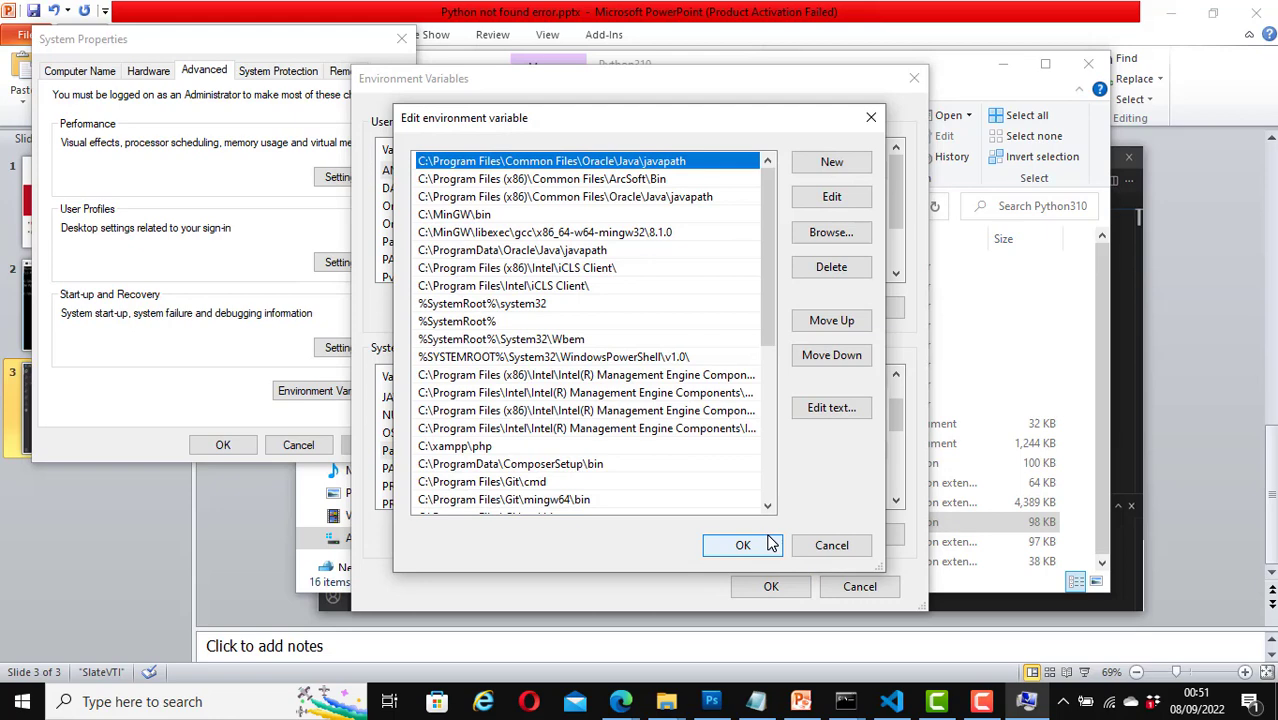
left_click(833, 164)
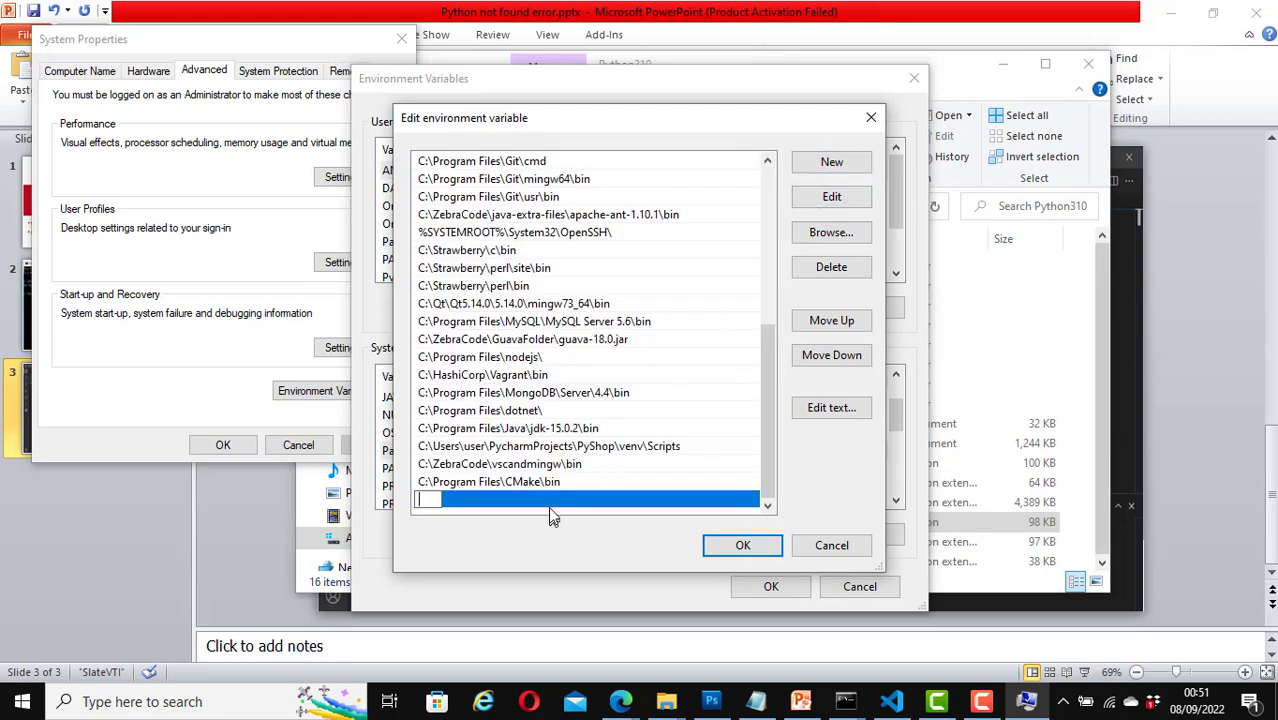
key("ctrl+v")
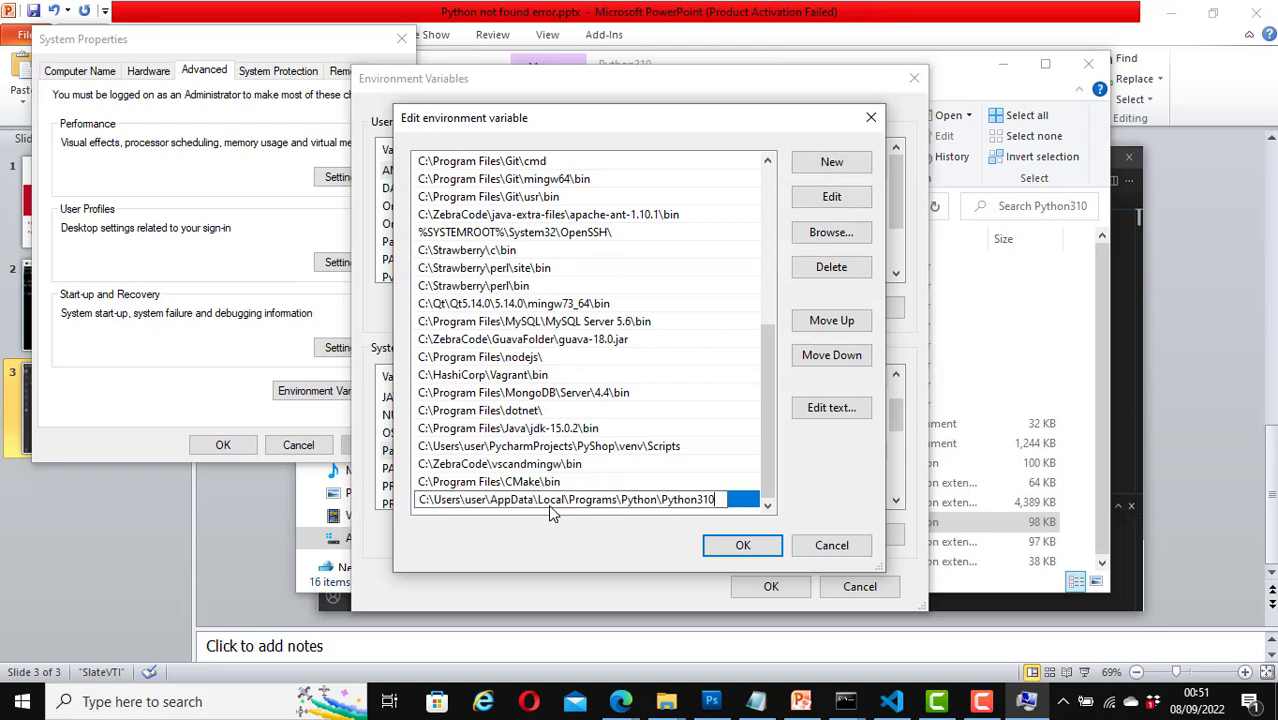
key("Return")
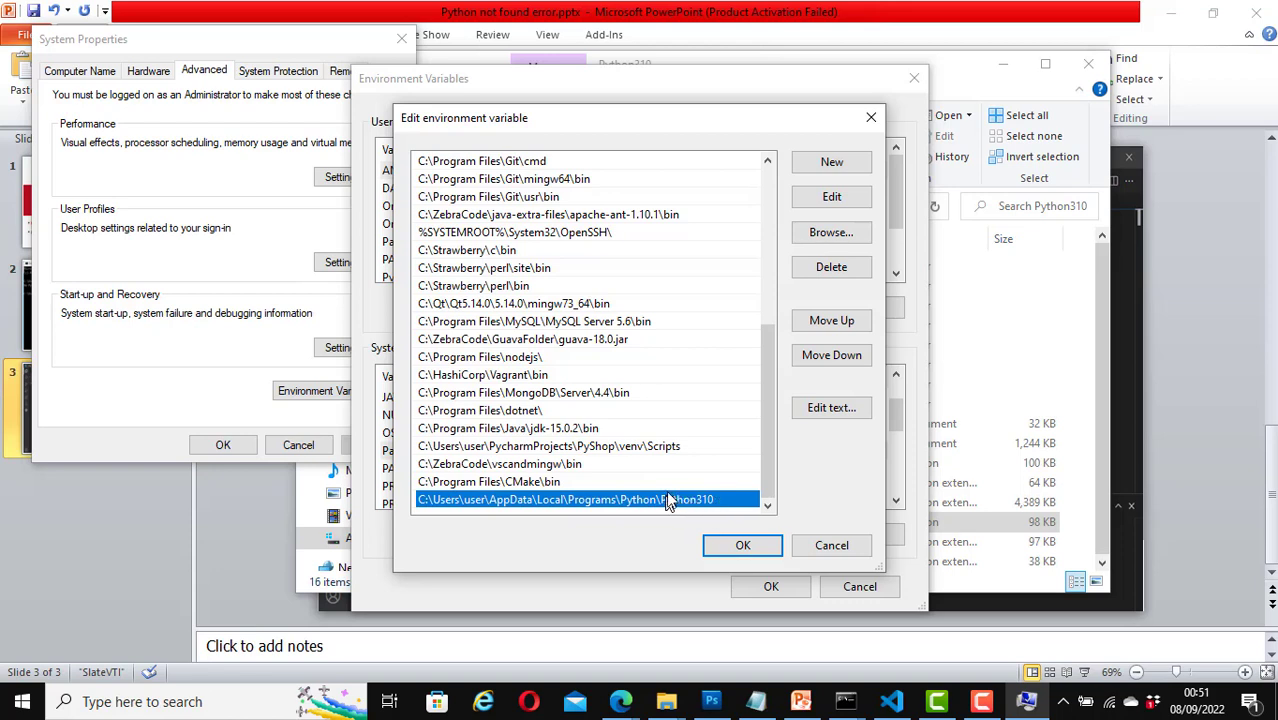
Move the new Python310 entry to the very top of the system Path list and save the environment variable changes
left_click(832, 321)
left_click(832, 321)
left_click(832, 321)
left_click(832, 321)
left_click(832, 321)
left_click(832, 321)
left_click(832, 321)
left_click(832, 321)
left_click(832, 321)
left_click(832, 321)
left_click(832, 321)
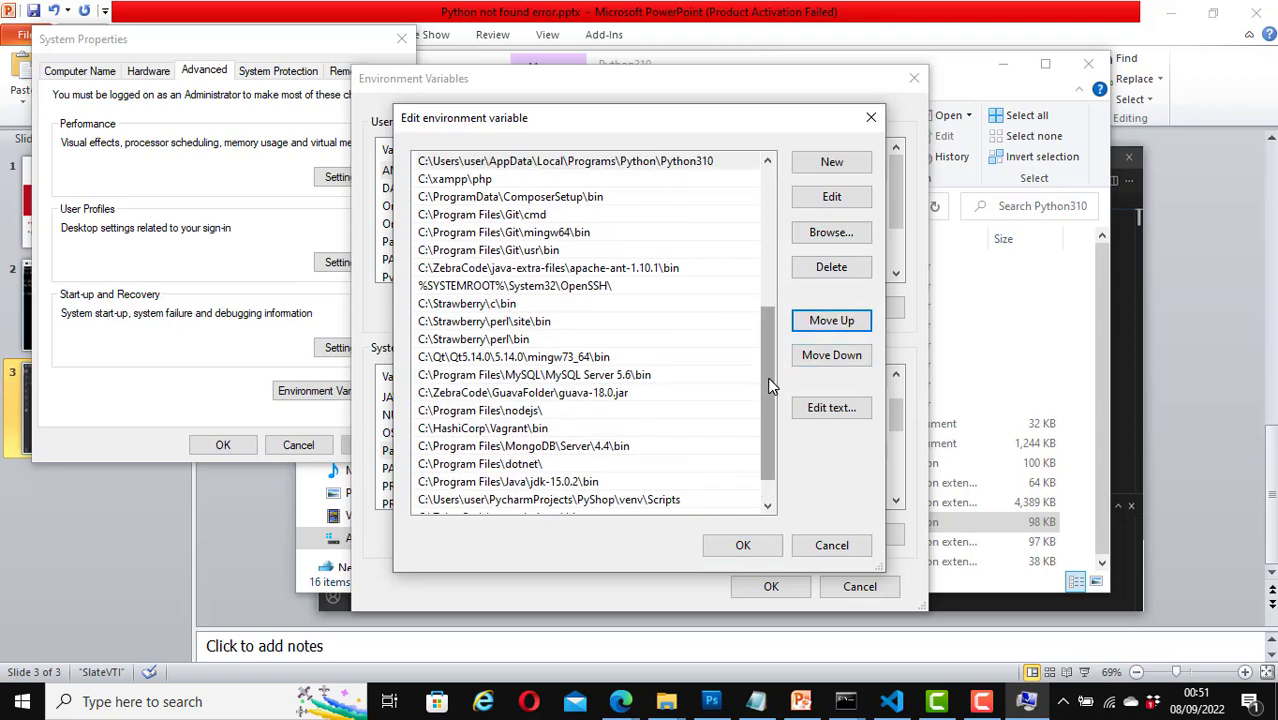
left_click_drag(770, 385, 770, 218)
left_click(831, 320)
left_click(831, 320)
left_click(831, 320)
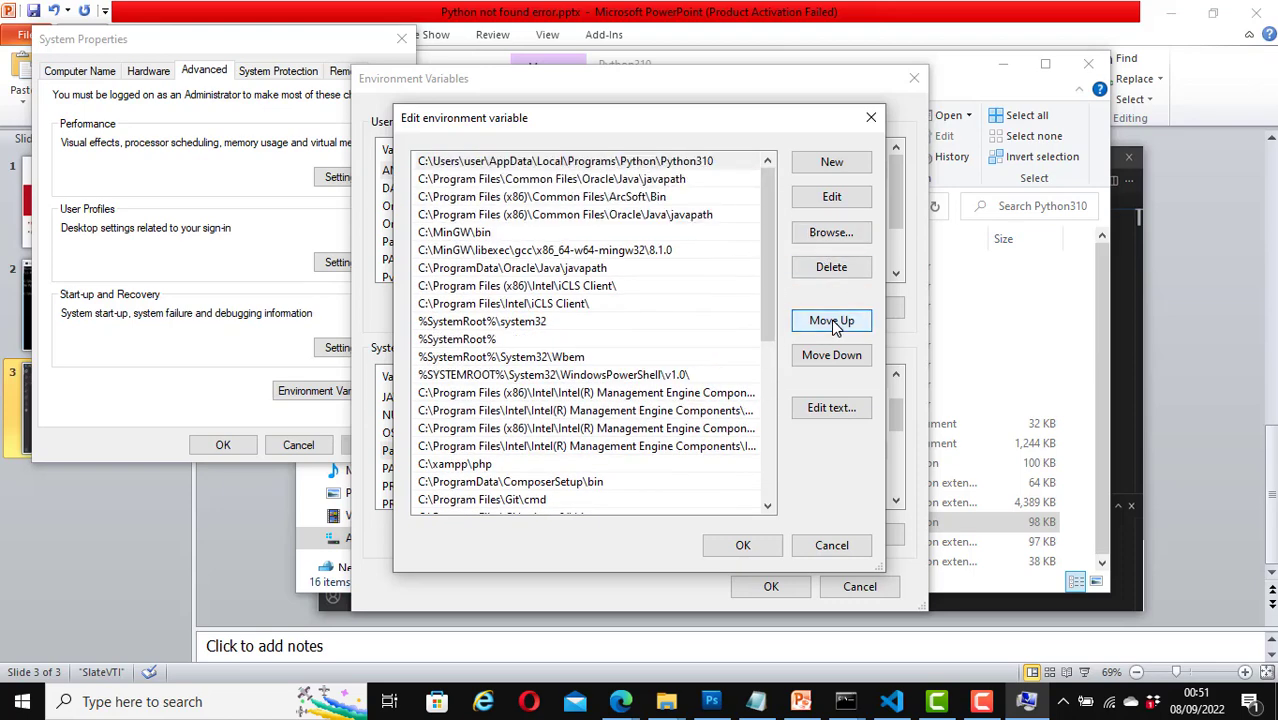
left_click(750, 540)
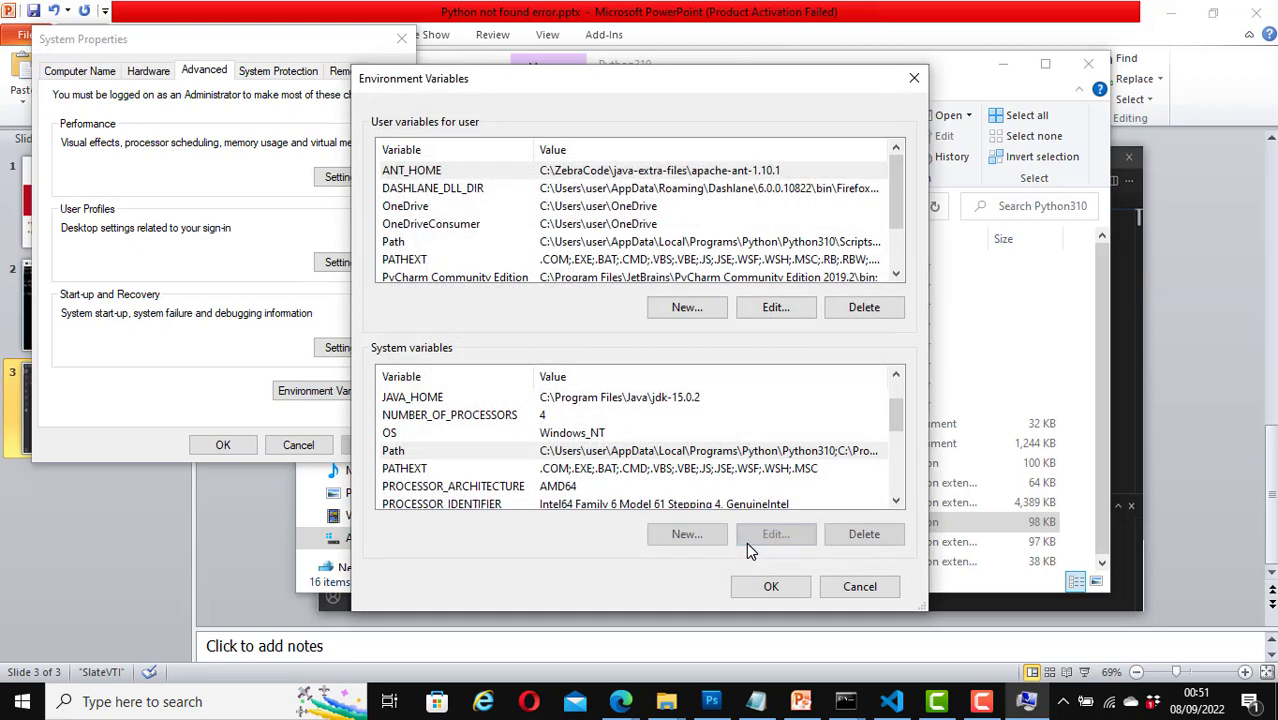
left_click(772, 587)
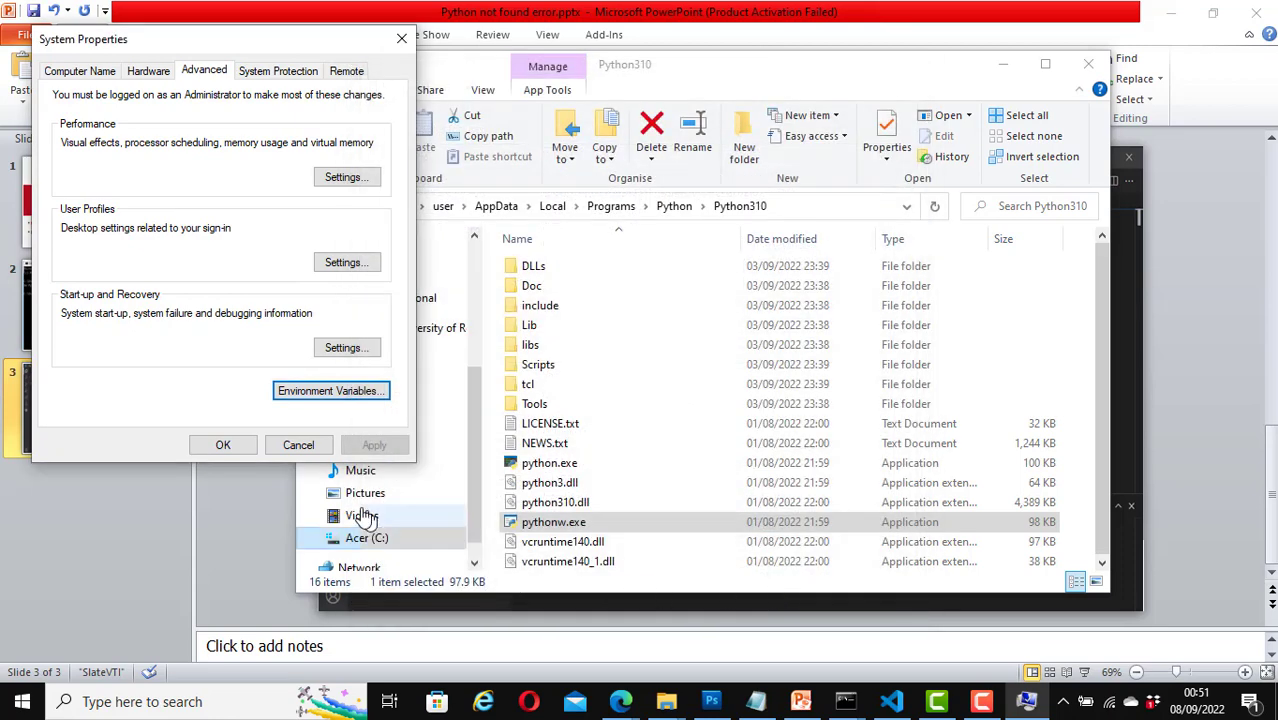
left_click(224, 445)
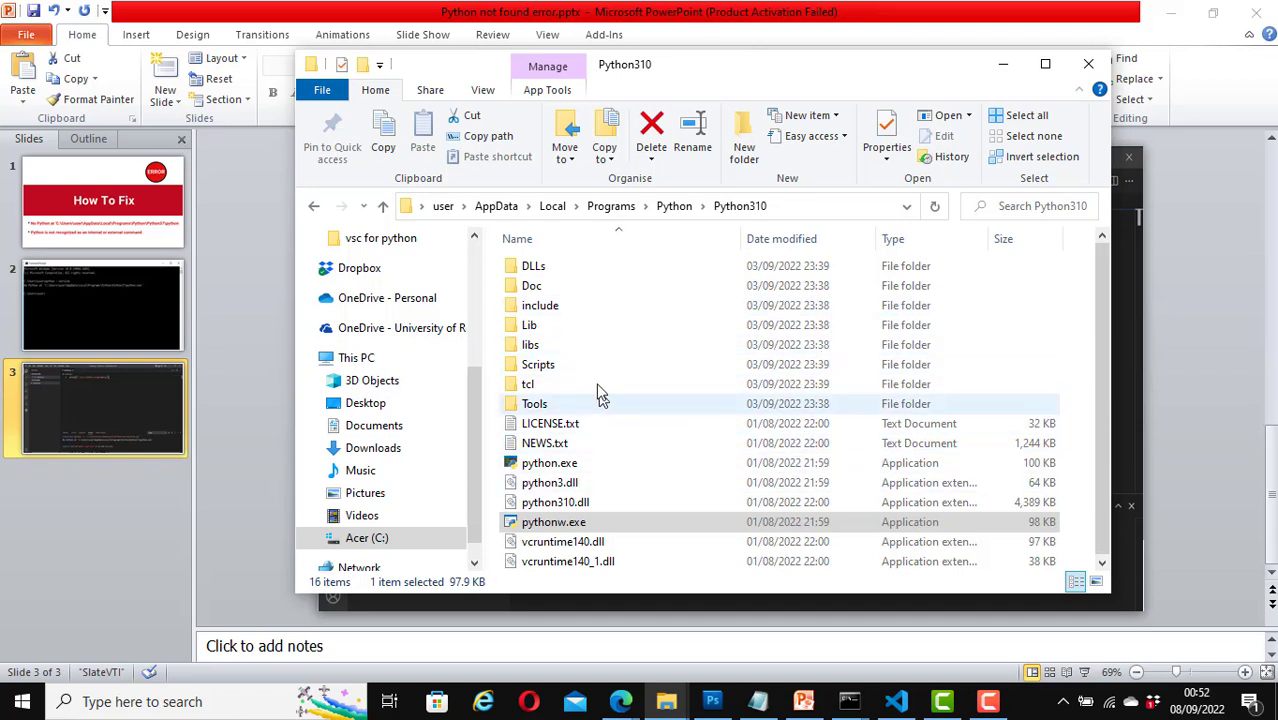
Open the Scripts subfolder of Python310 and copy its full path
left_click(563, 372)
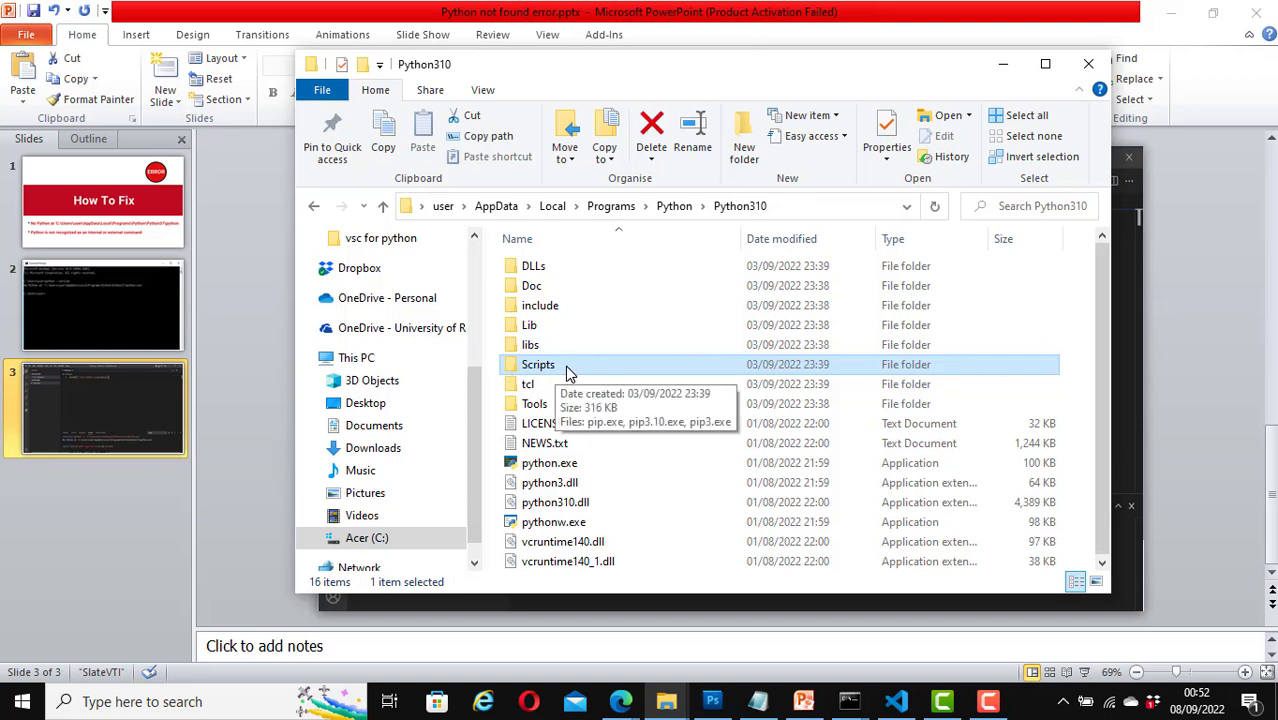
double_click(567, 368)
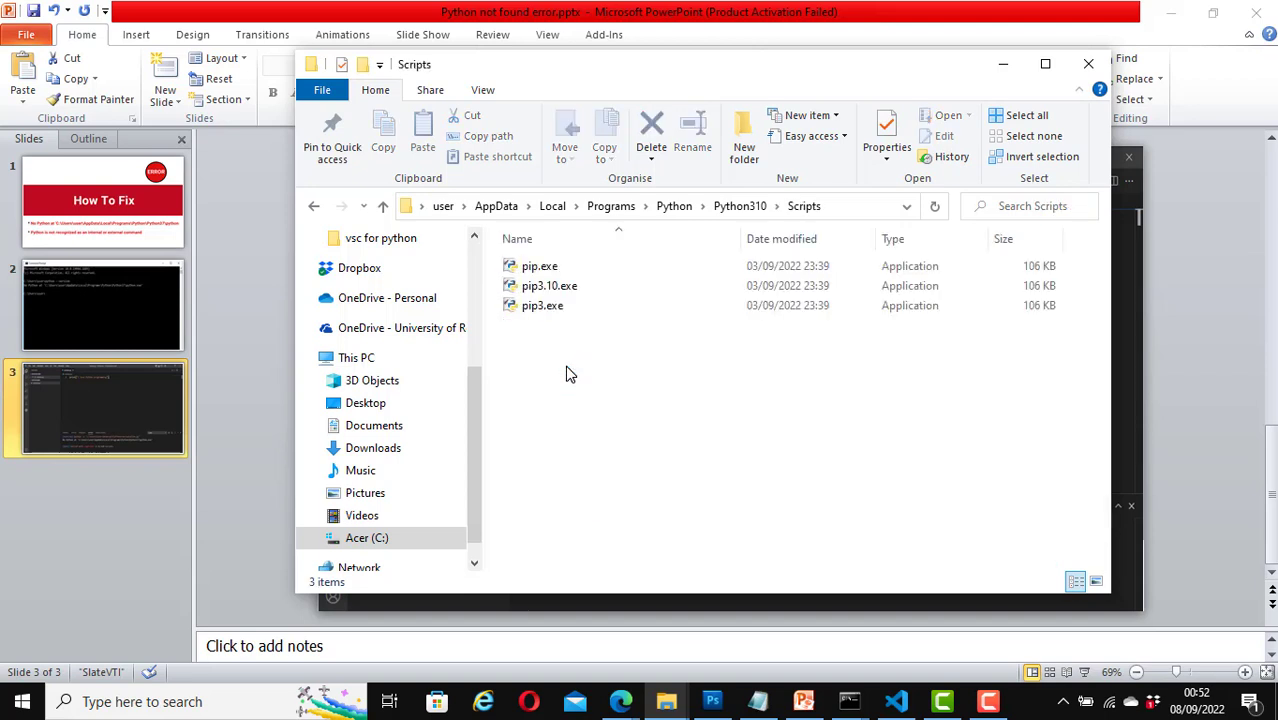
left_click(833, 207)
key("ctrl+c")
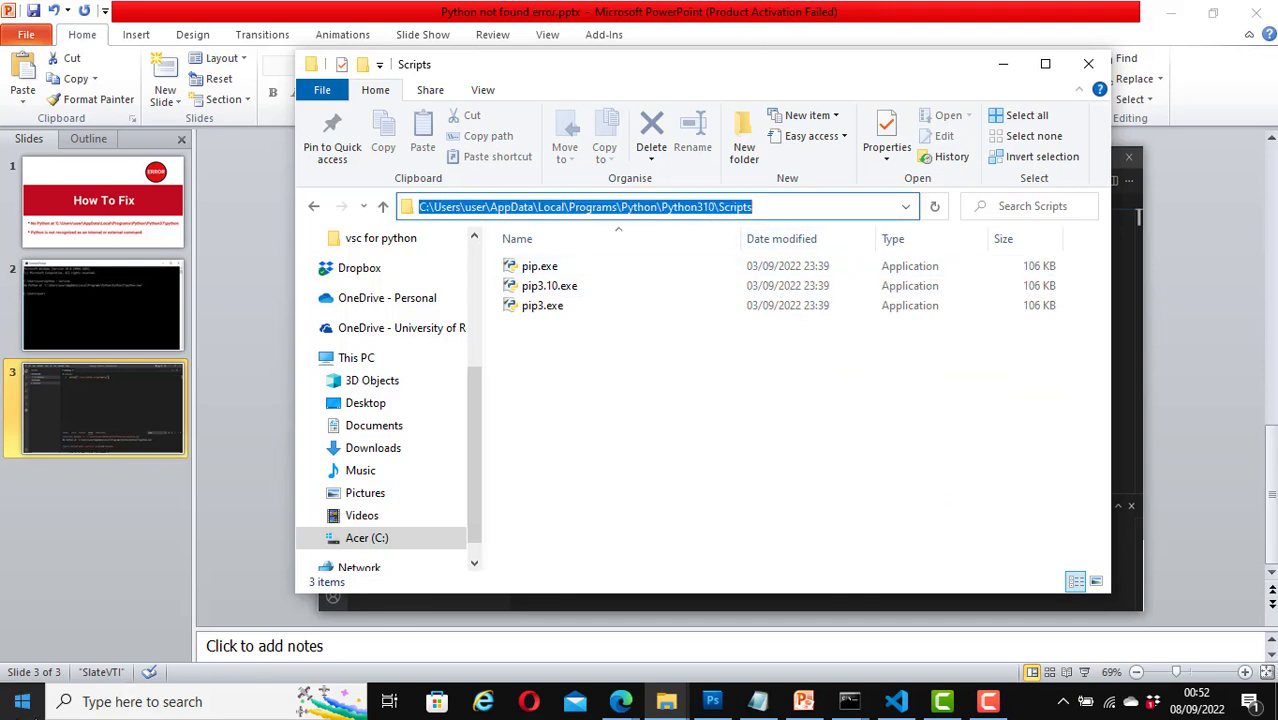
Search Windows for "variables" and open the Environment Variables settings from the system properties
left_click(115, 708)
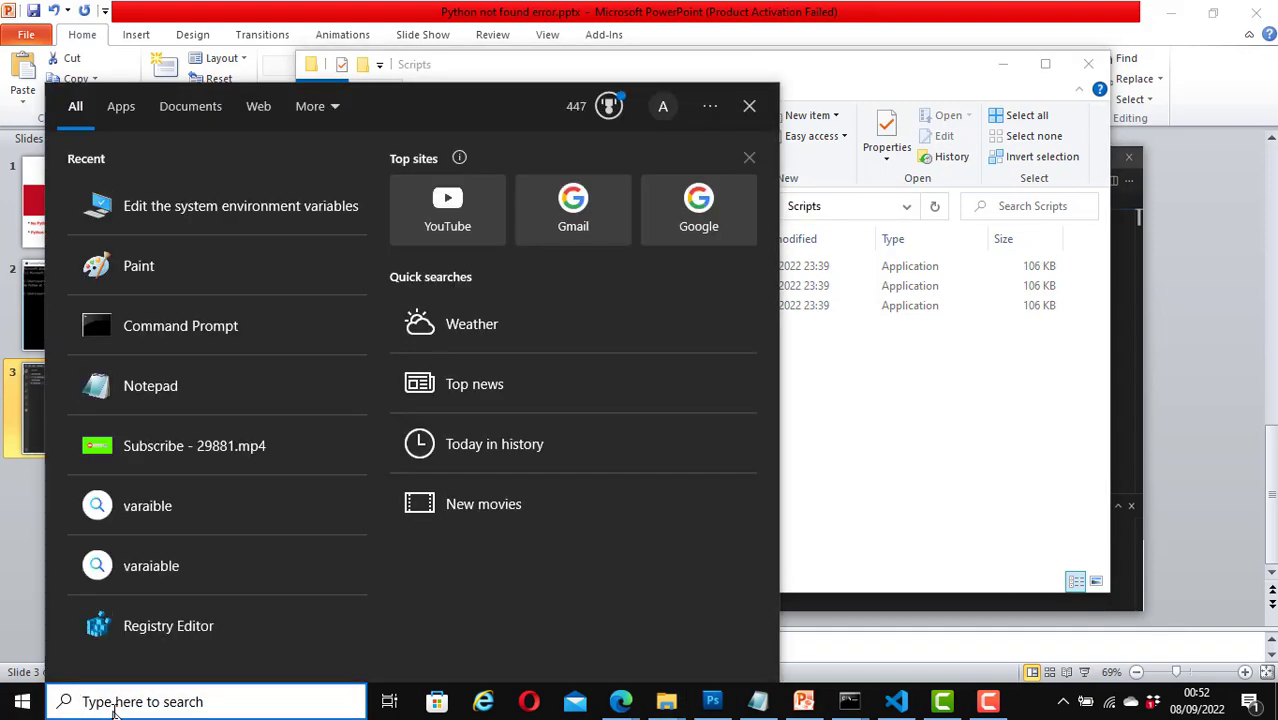
type("variab")
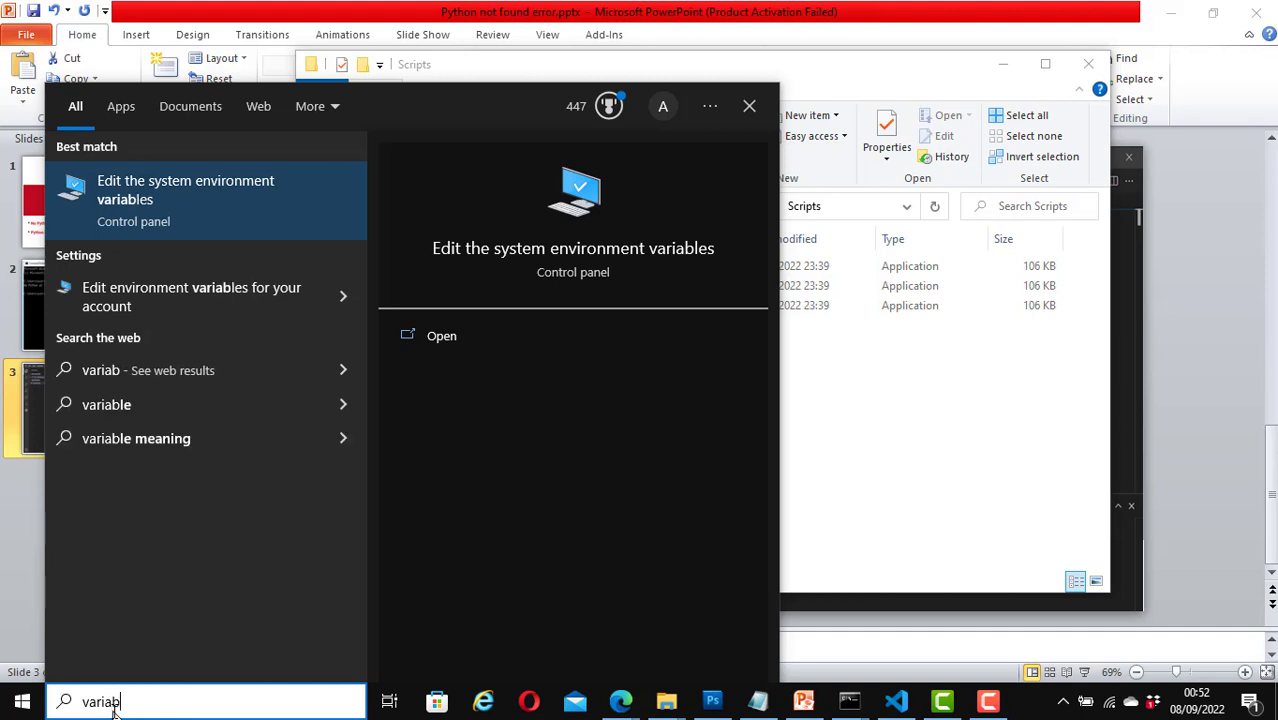
type("les")
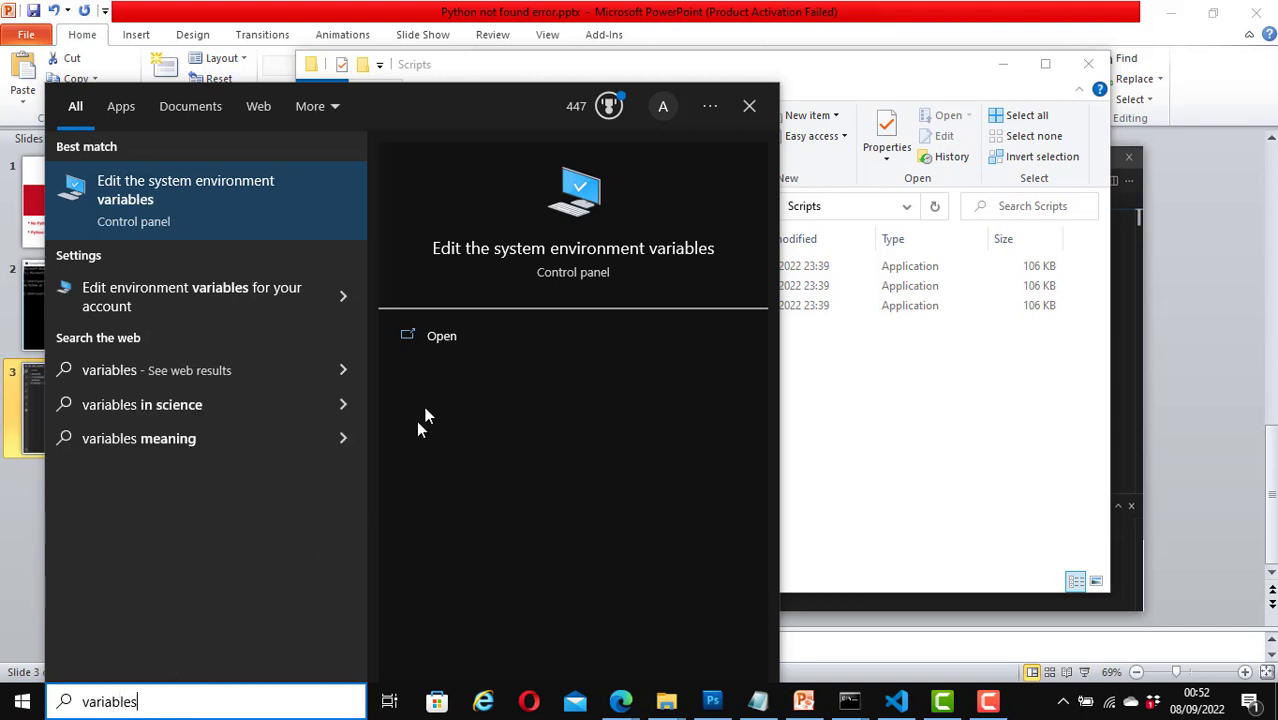
left_click(560, 254)
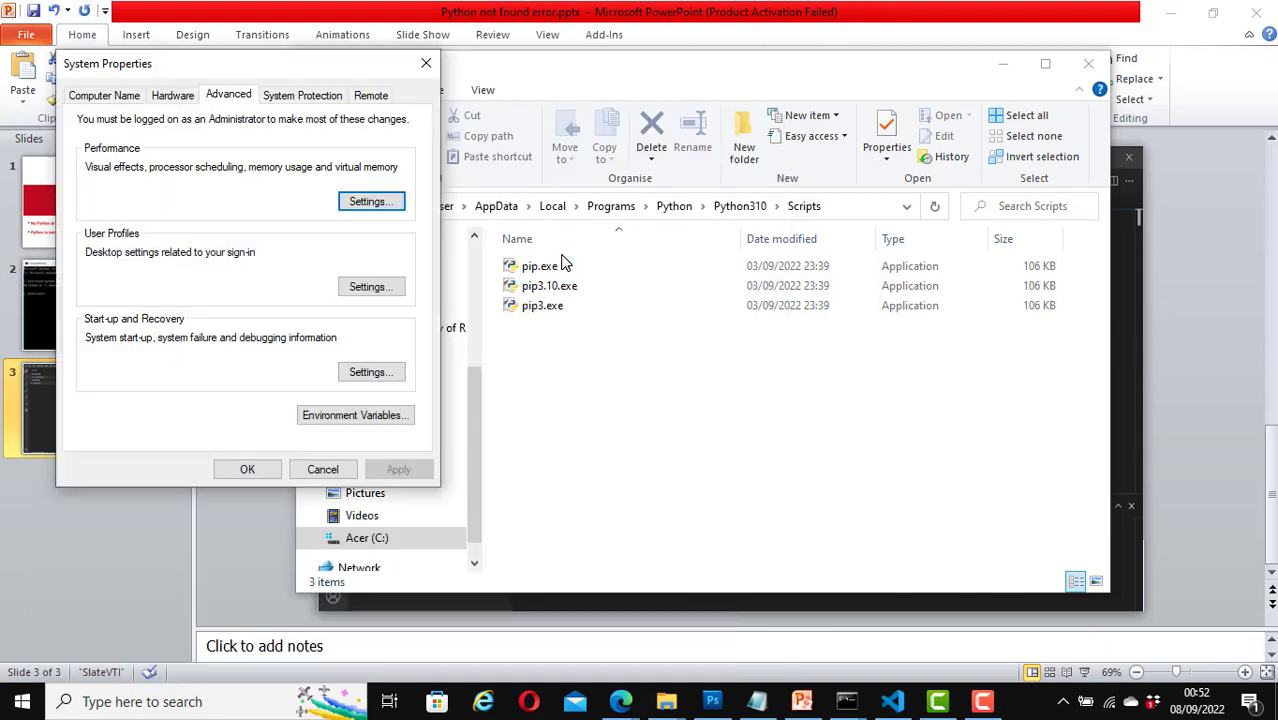
left_click(352, 423)
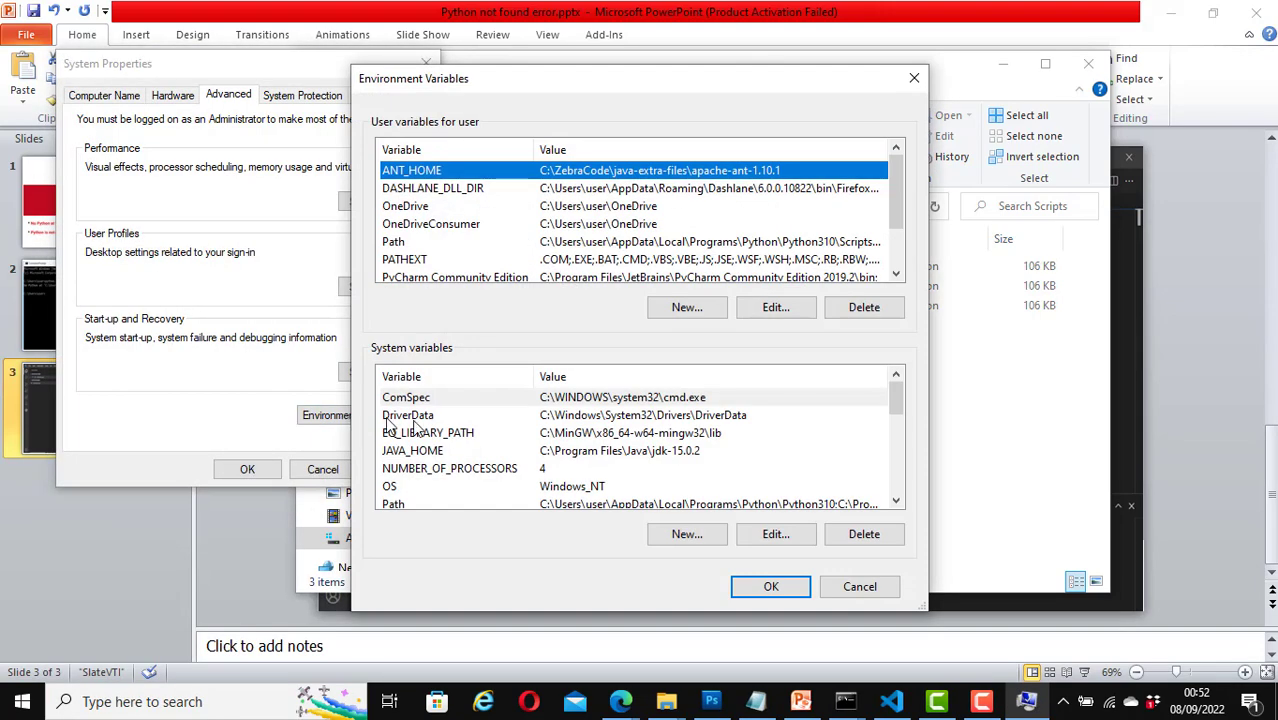
Add the copied folder C:\Users\user\AppData\Local\Programs\Python\Python310\Scripts as a new entry in the system Path variable
left_click(895, 500)
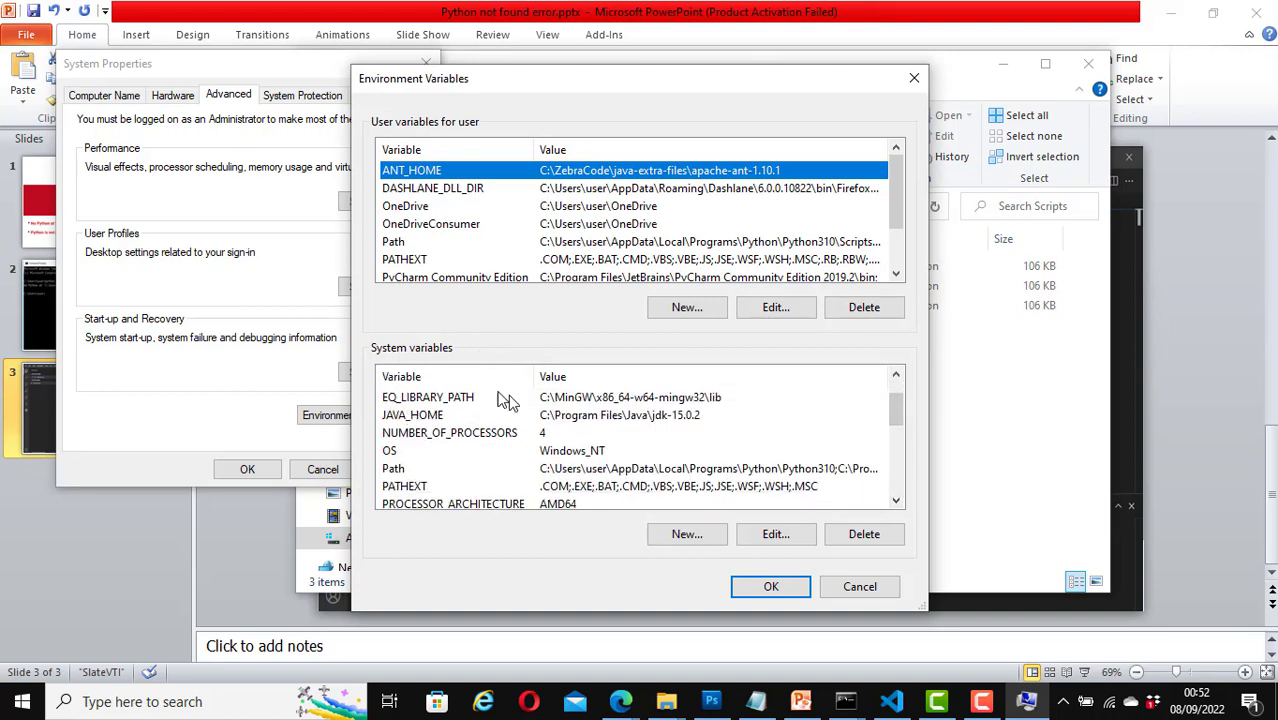
left_click(588, 470)
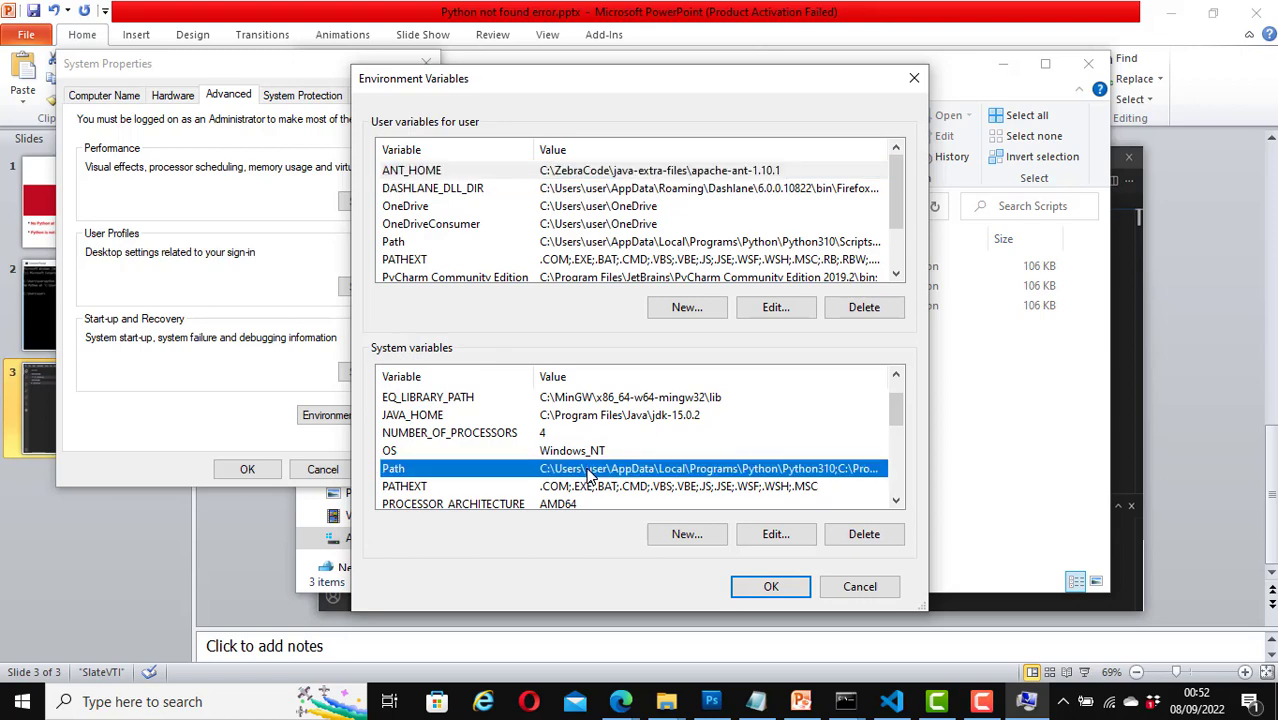
left_click(775, 536)
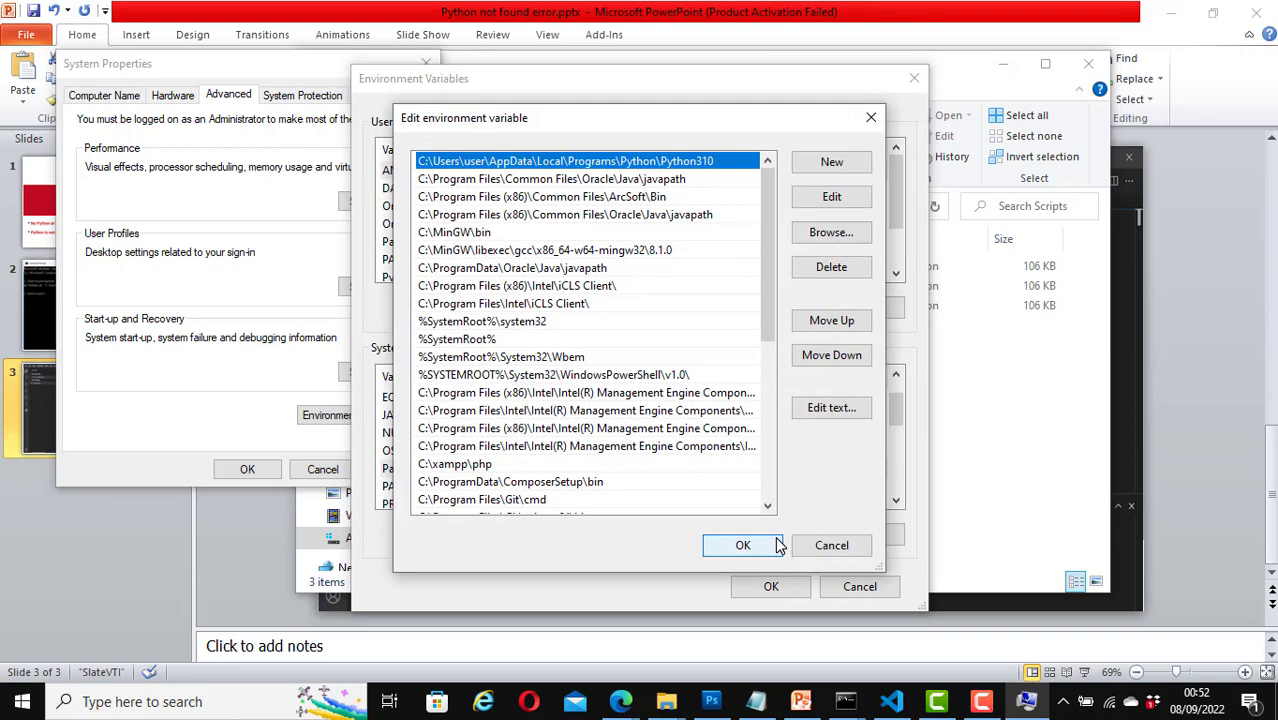
left_click(826, 170)
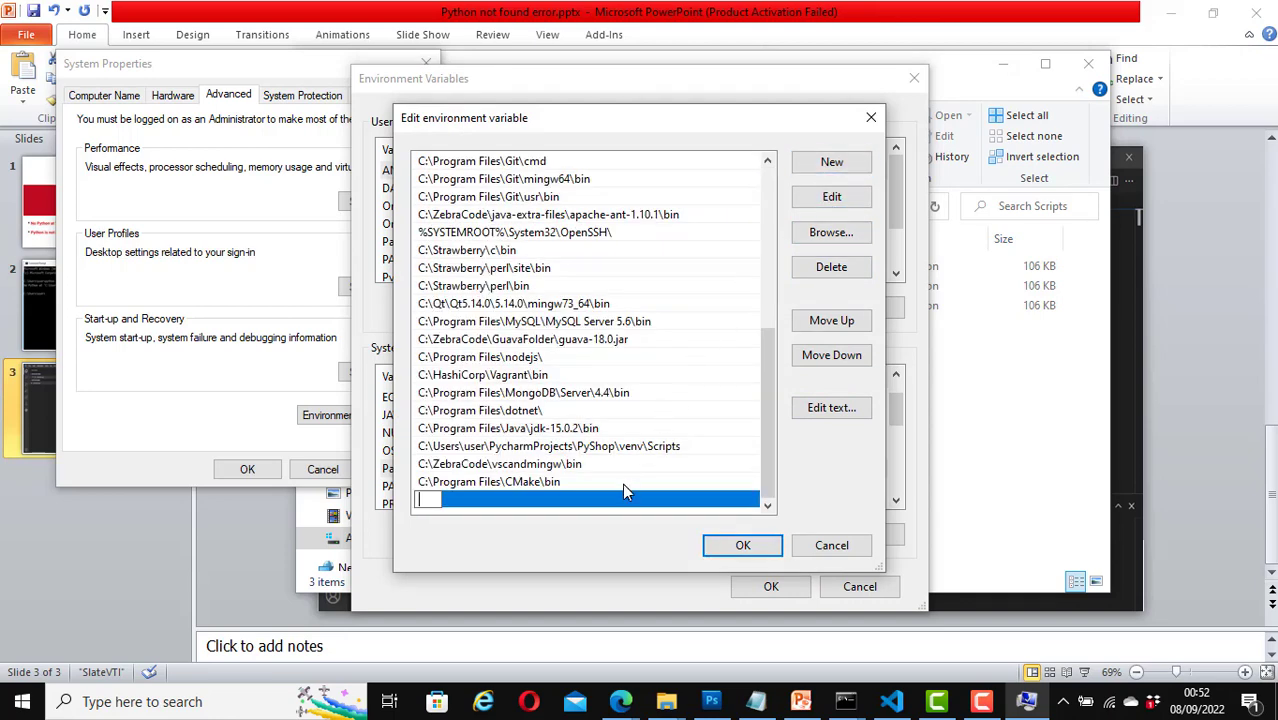
key("ctrl+v")
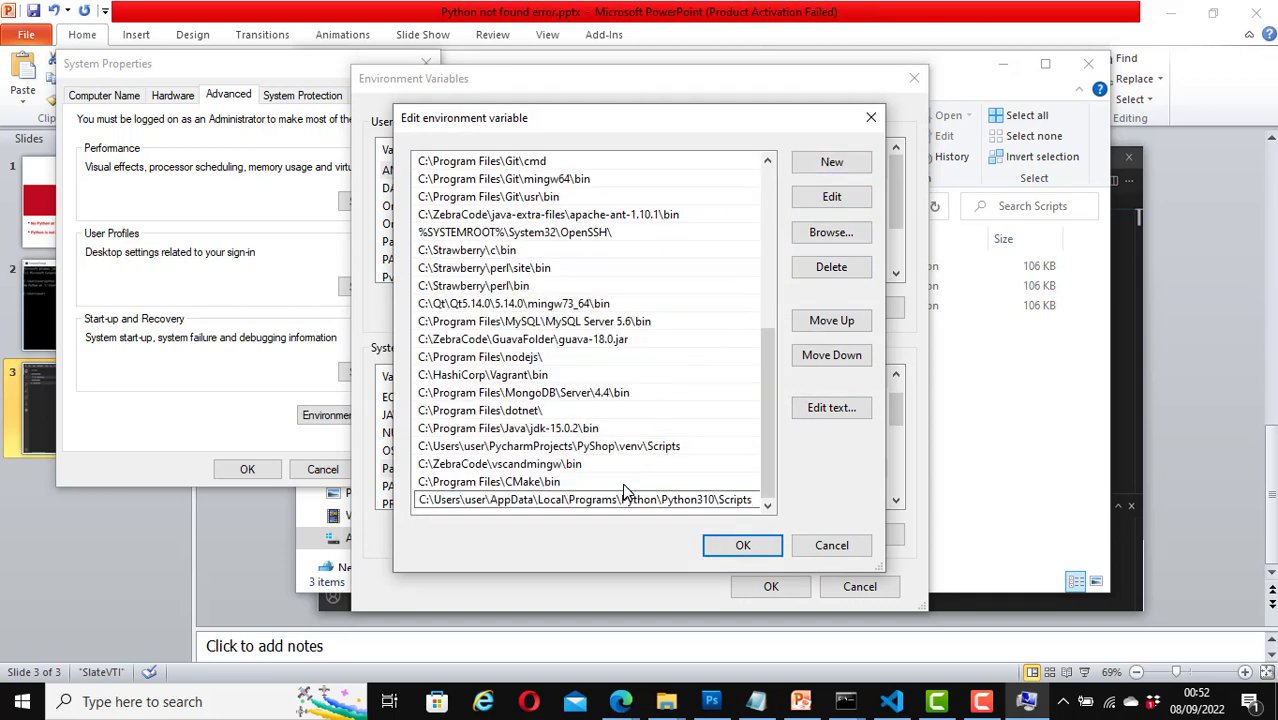
key("Return")
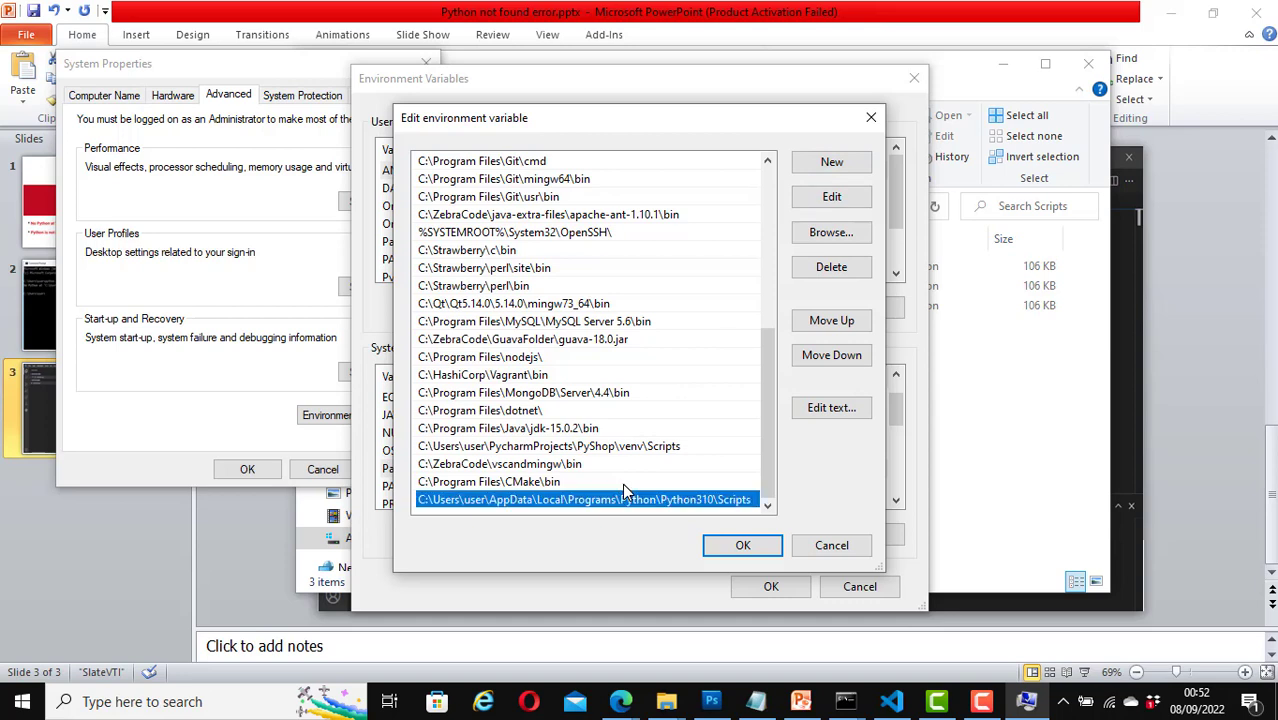
Move the Python310\Scripts entry directly below the Python310 entry in the system Path list, save the changes and close the open windows
left_click(845, 325)
left_click(847, 326)
left_click(847, 326)
left_click(847, 326)
left_click(849, 327)
left_click(849, 327)
left_click(849, 327)
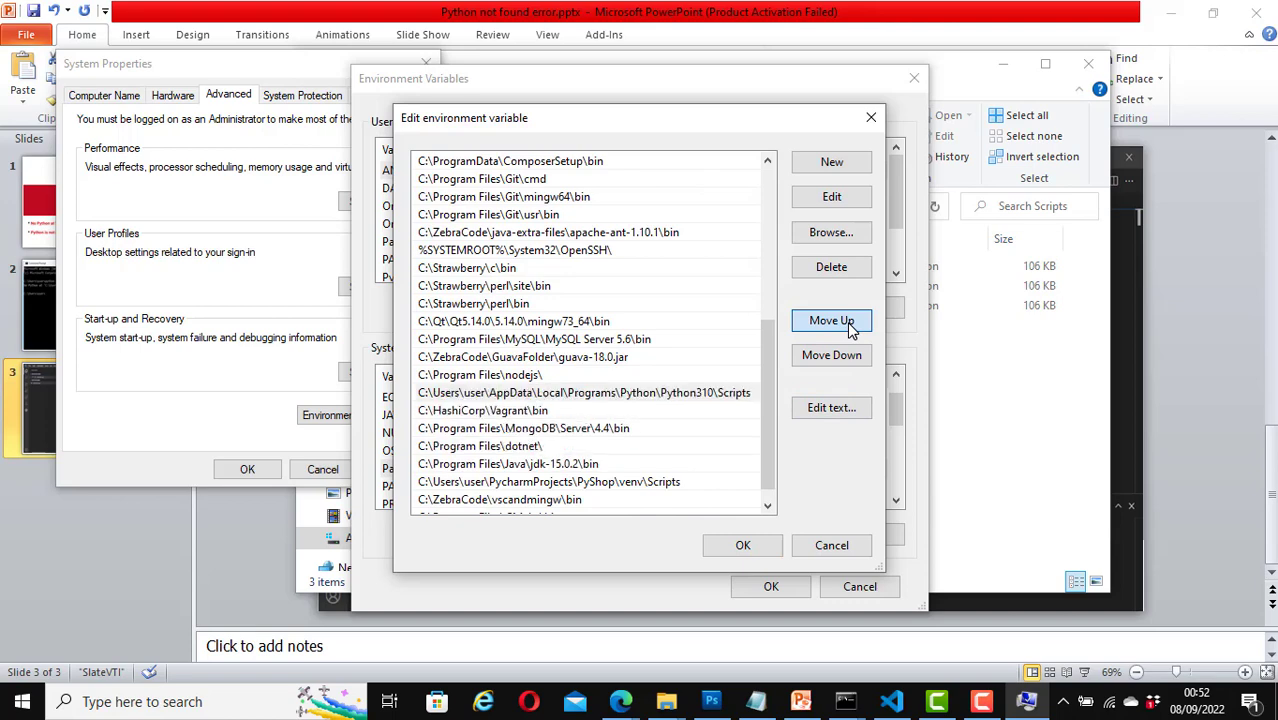
triple_click(849, 327)
triple_click(849, 327)
triple_click(849, 327)
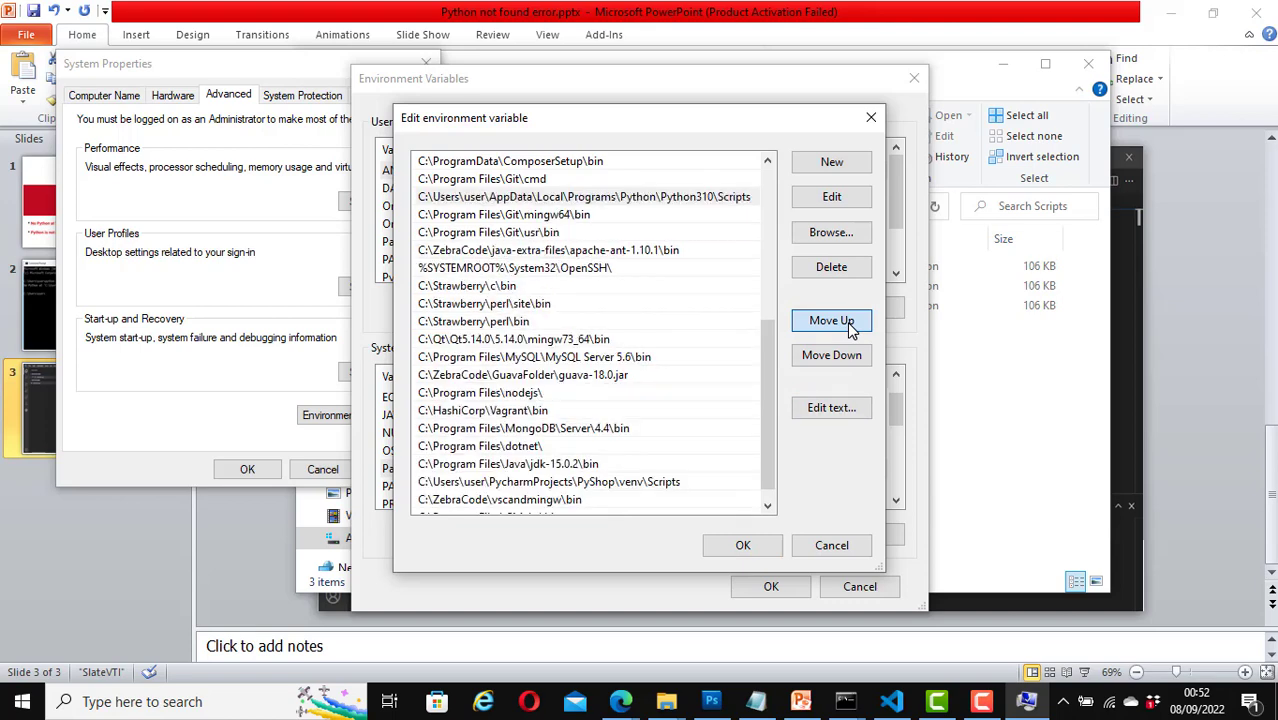
triple_click(849, 327)
left_click(849, 327)
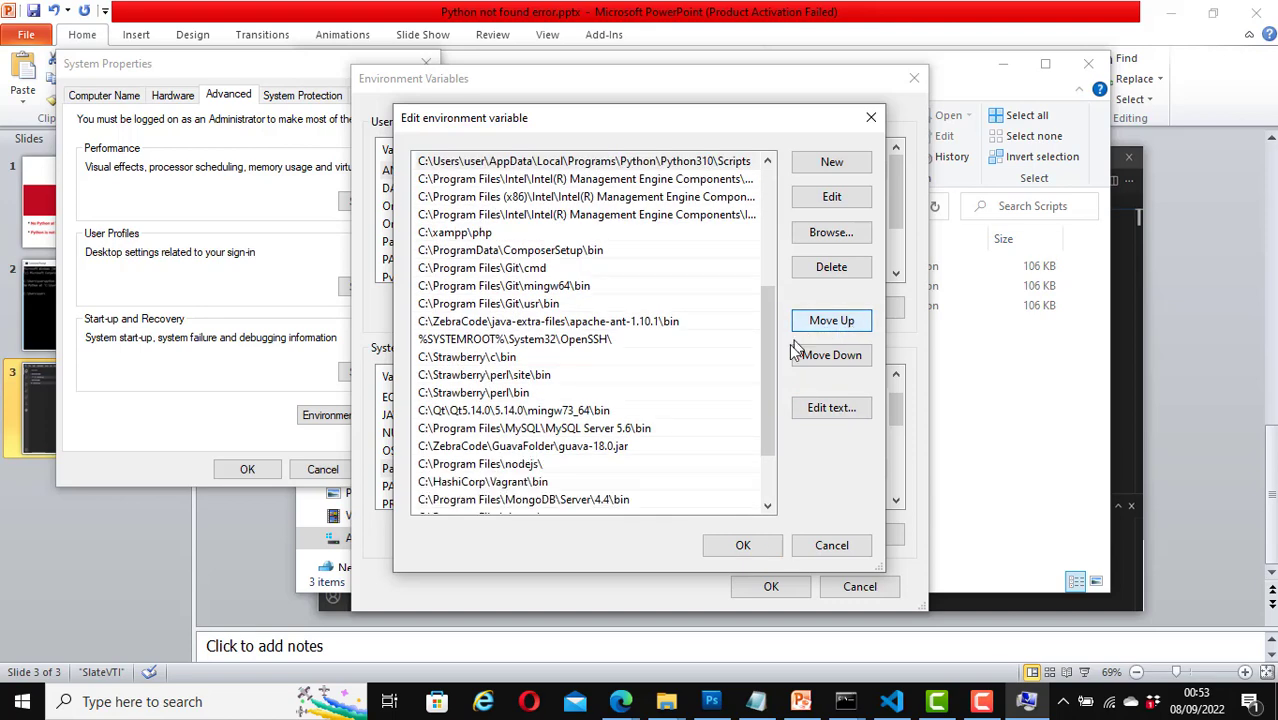
left_click_drag(771, 322, 770, 205)
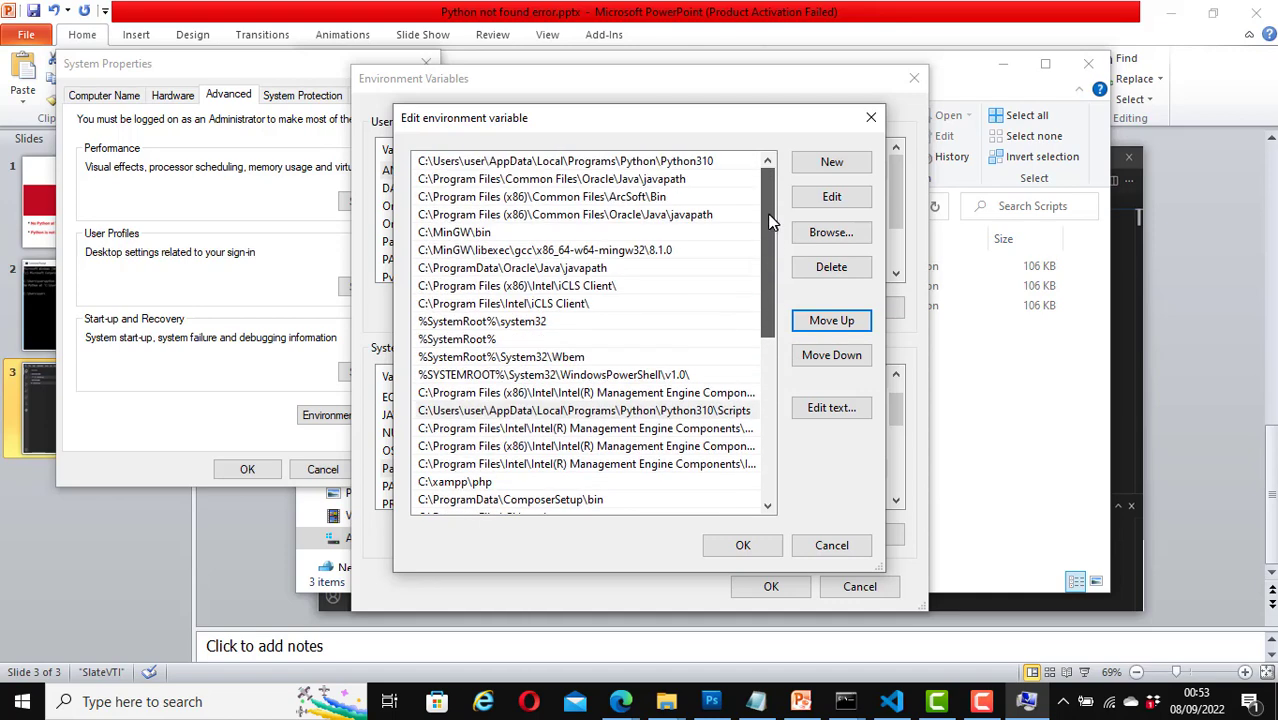
left_click(836, 320)
left_click(838, 352)
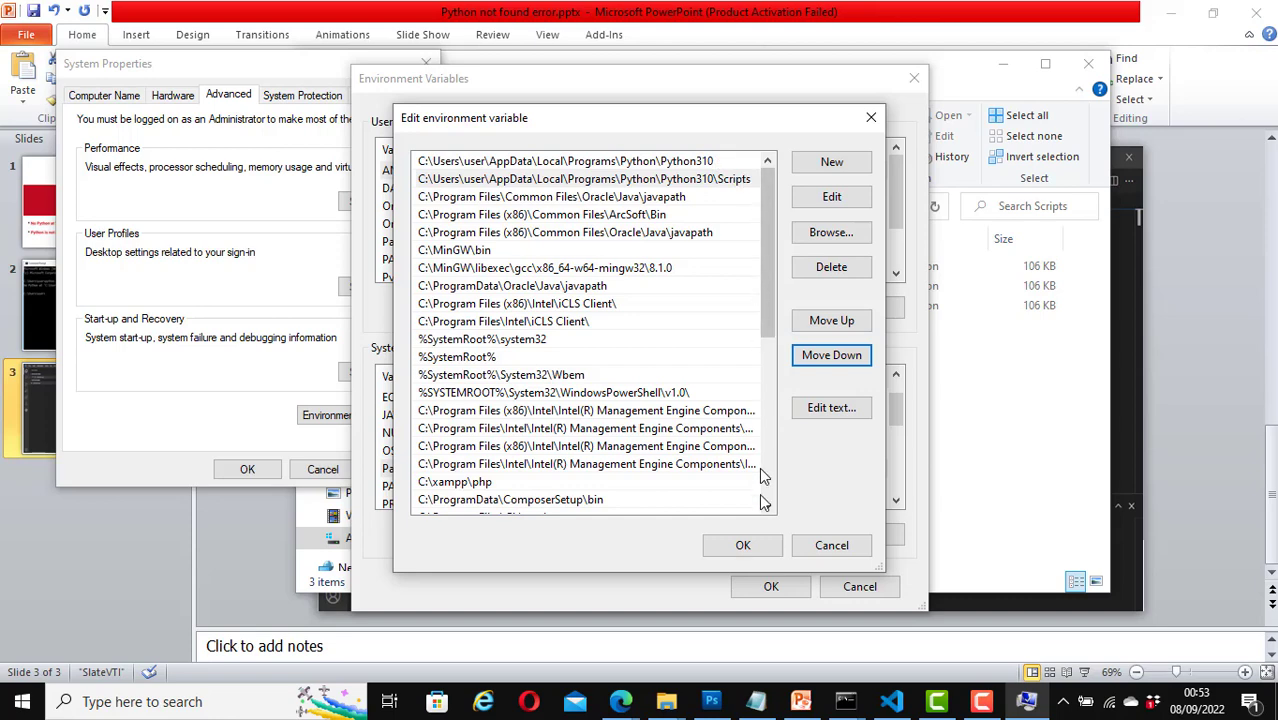
left_click(751, 550)
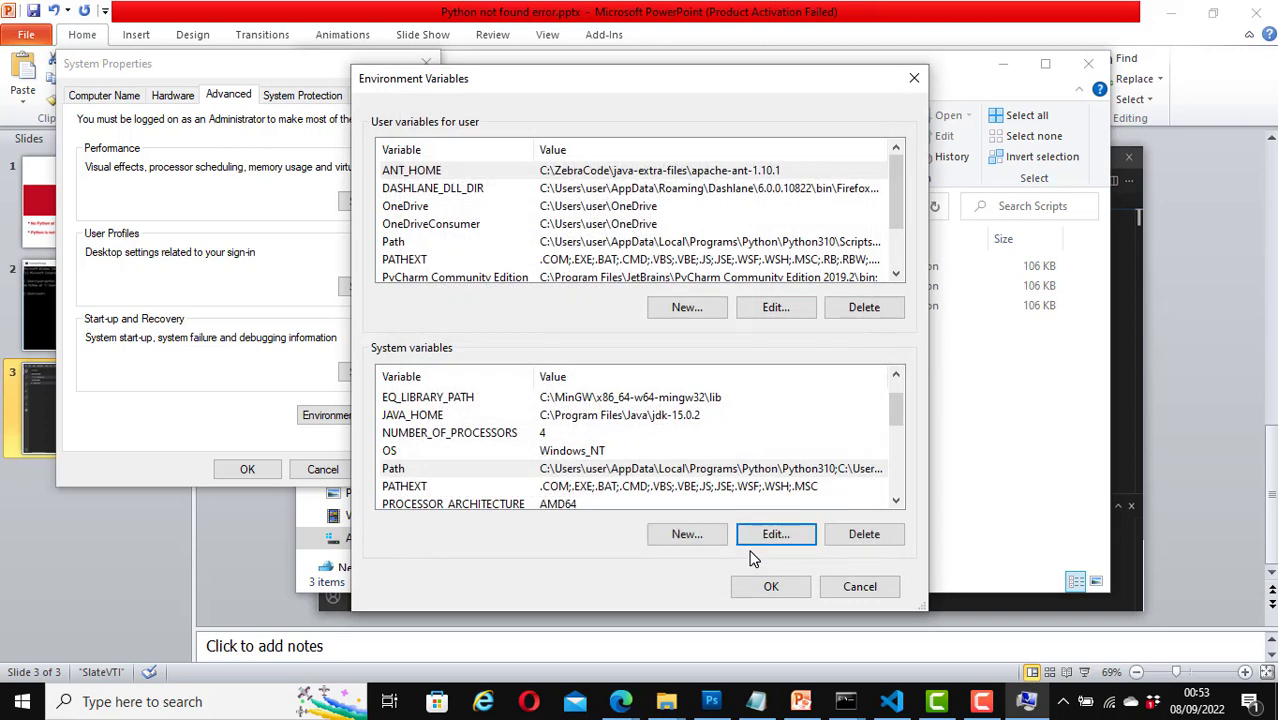
left_click(770, 587)
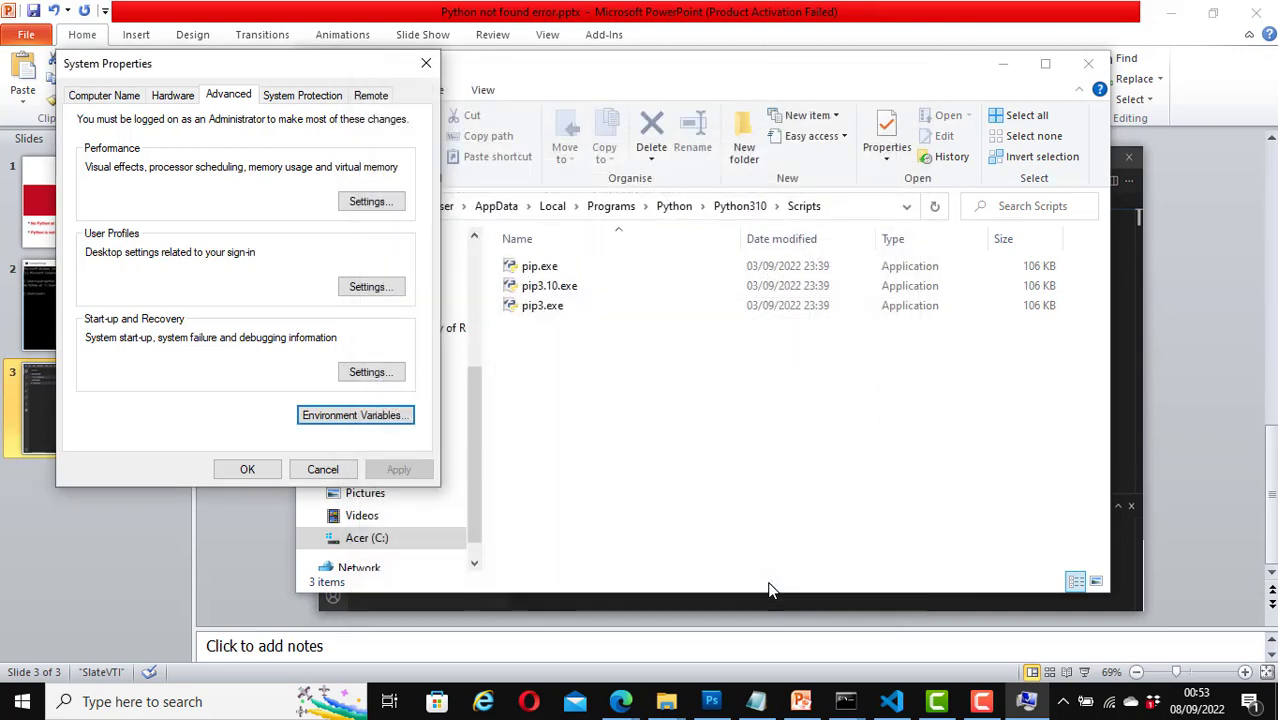
left_click(247, 471)
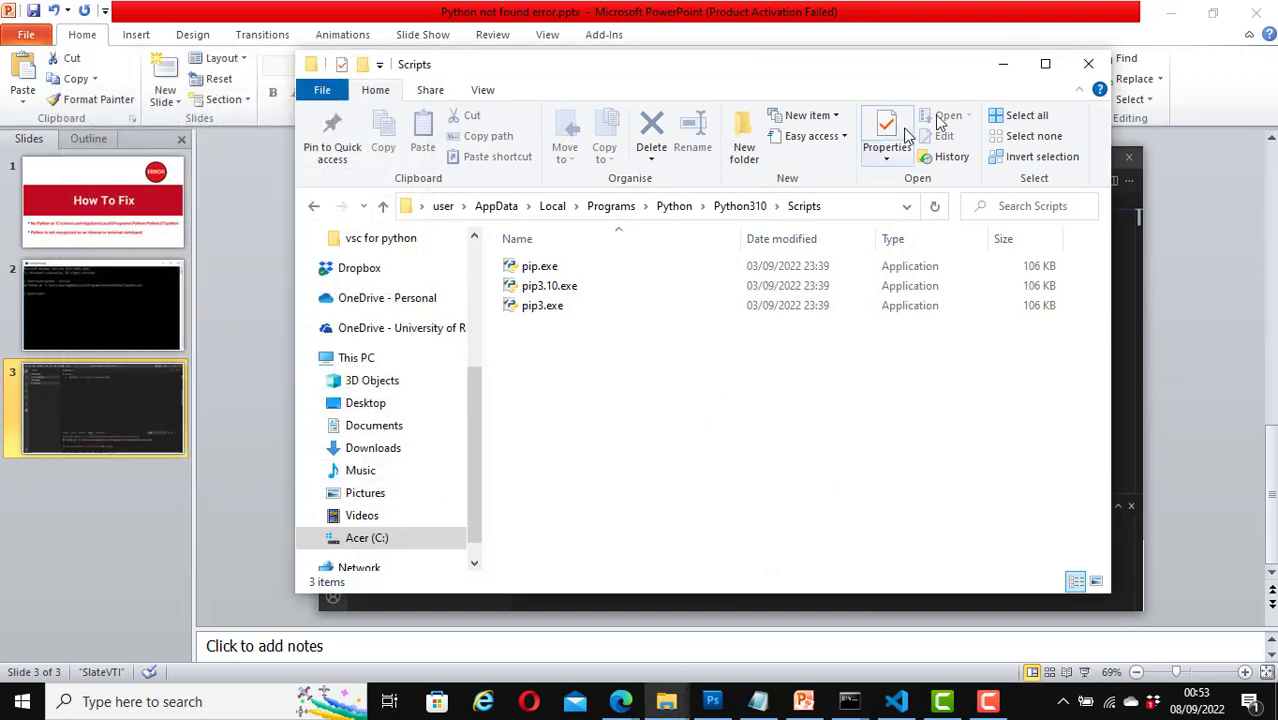
left_click(1090, 65)
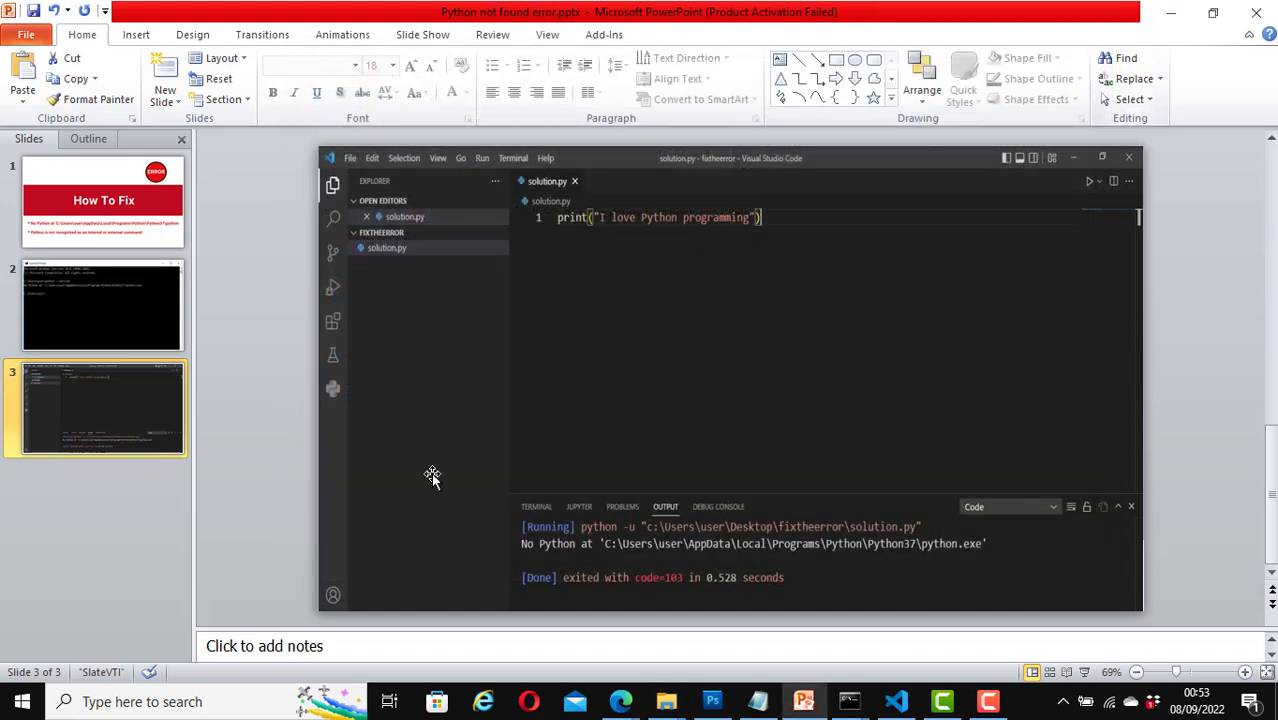
Open Command Prompt and check the Python version with python --version
left_click(193, 702)
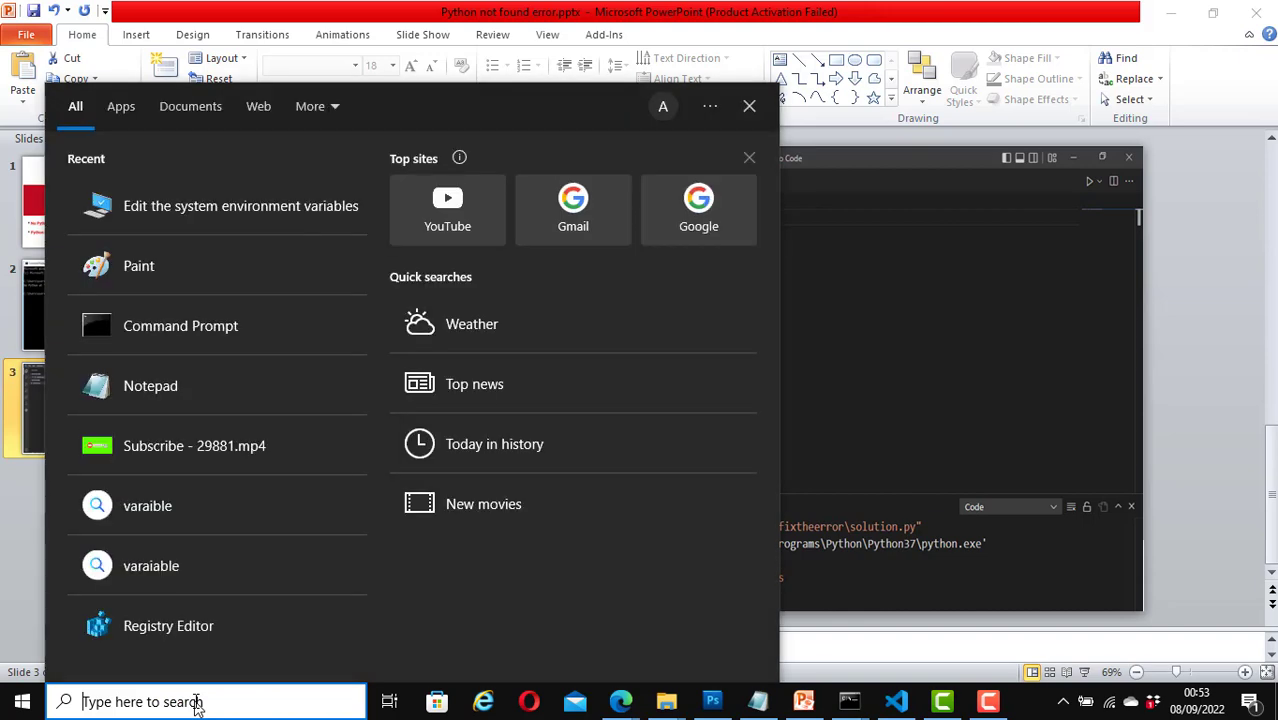
type("cmd")
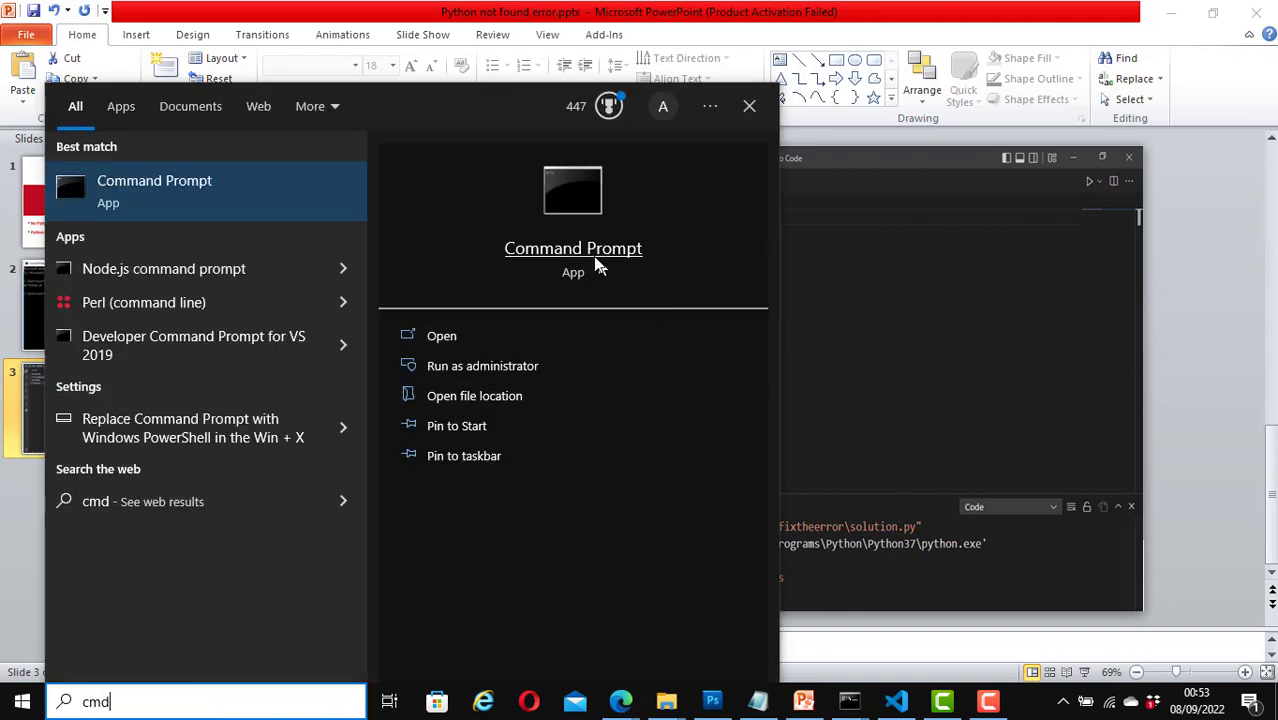
left_click(578, 252)
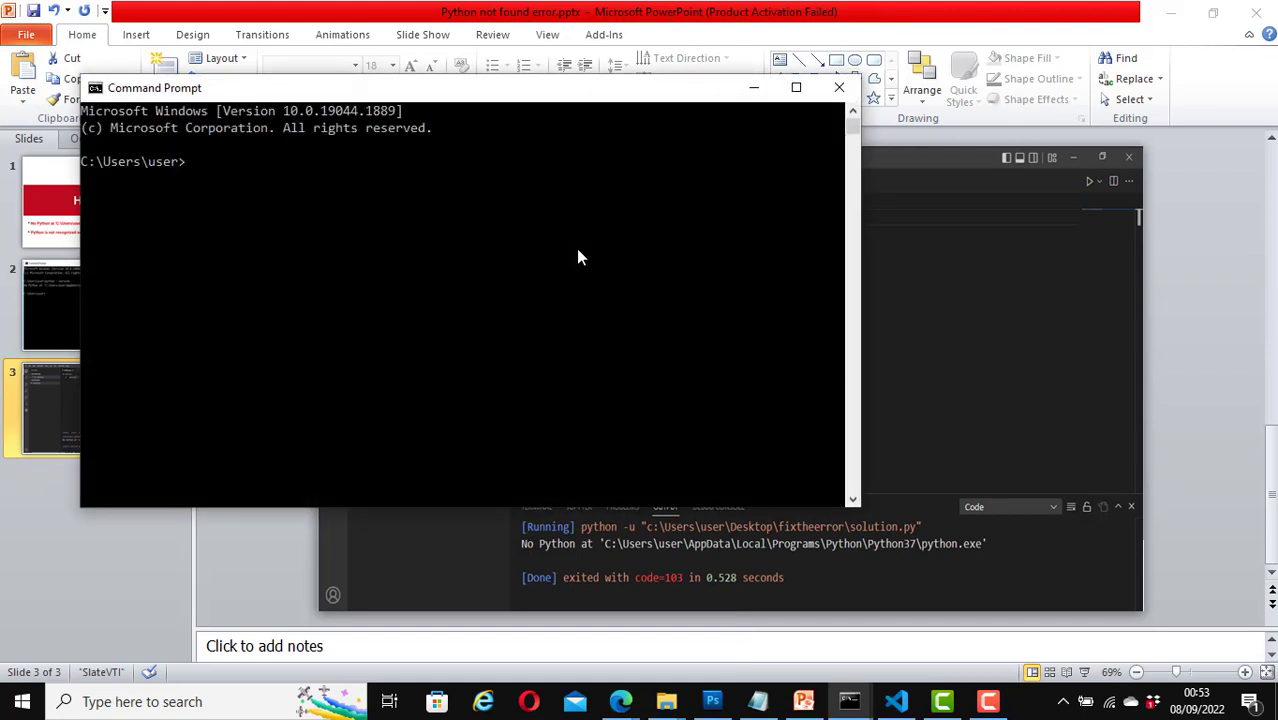
type("python --version")
key("Return")
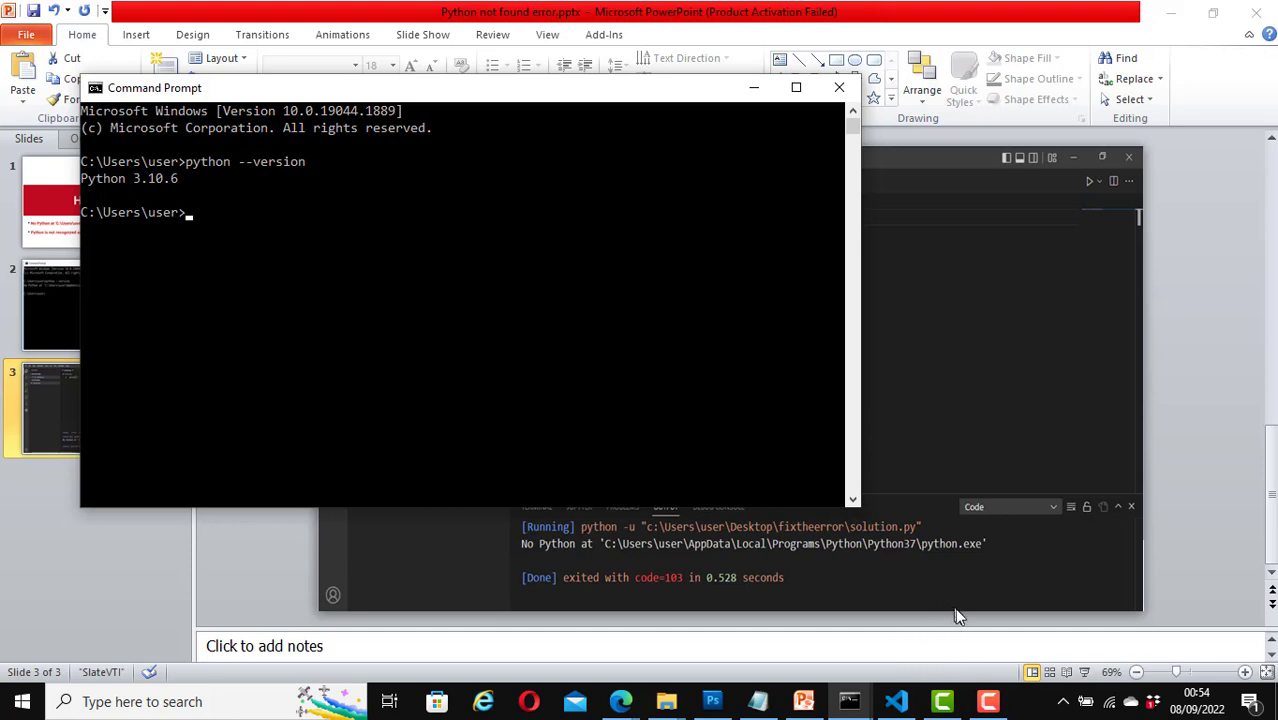
Switch to Visual Studio Code and run solution.py
left_click(902, 706)
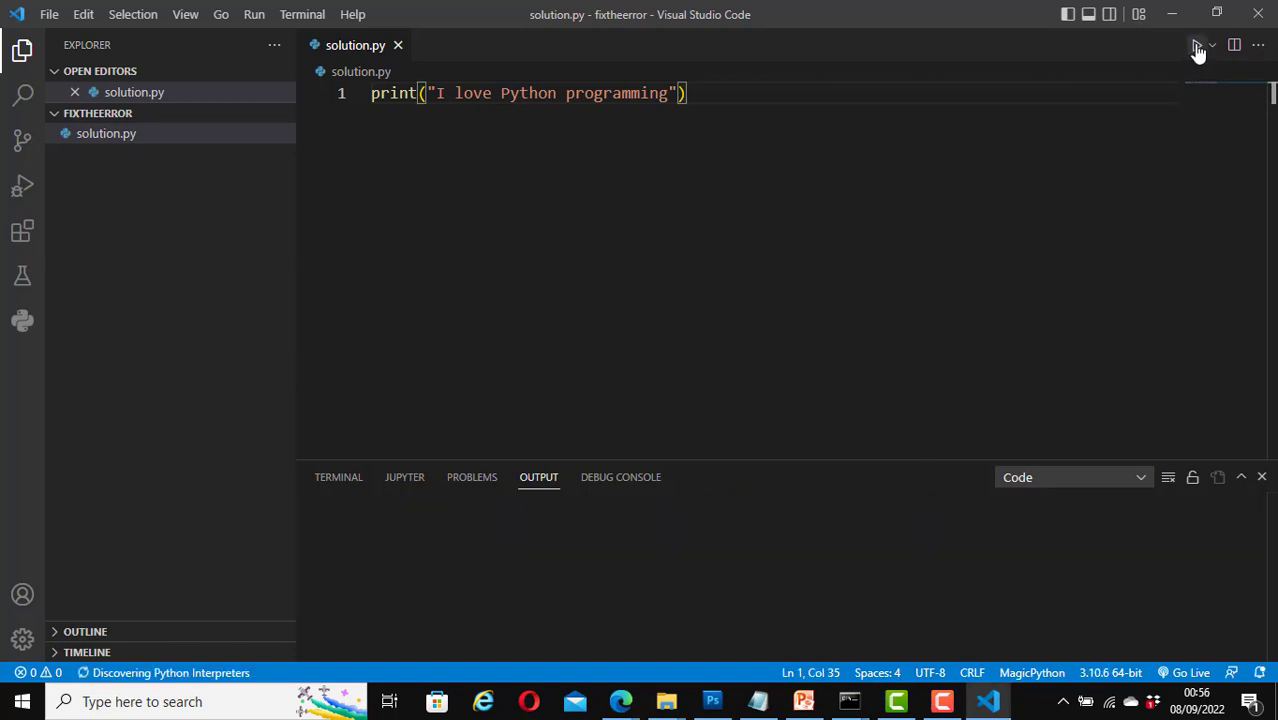
left_click(1197, 46)
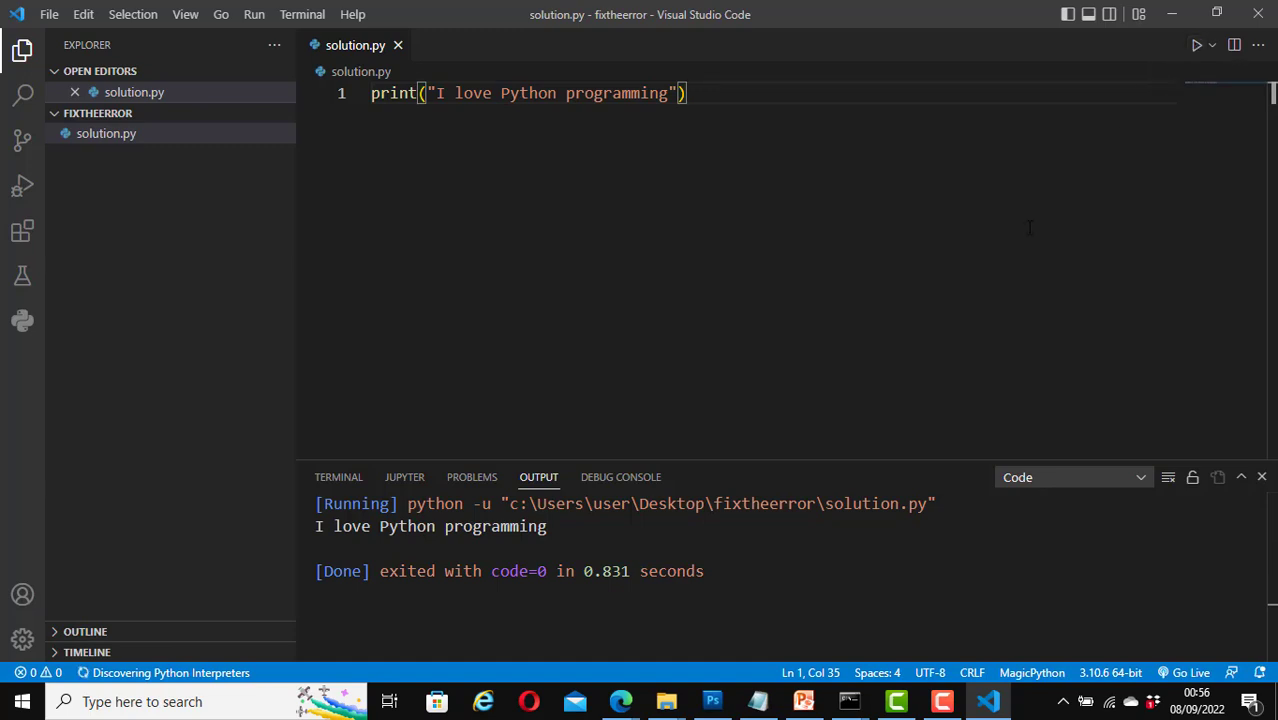